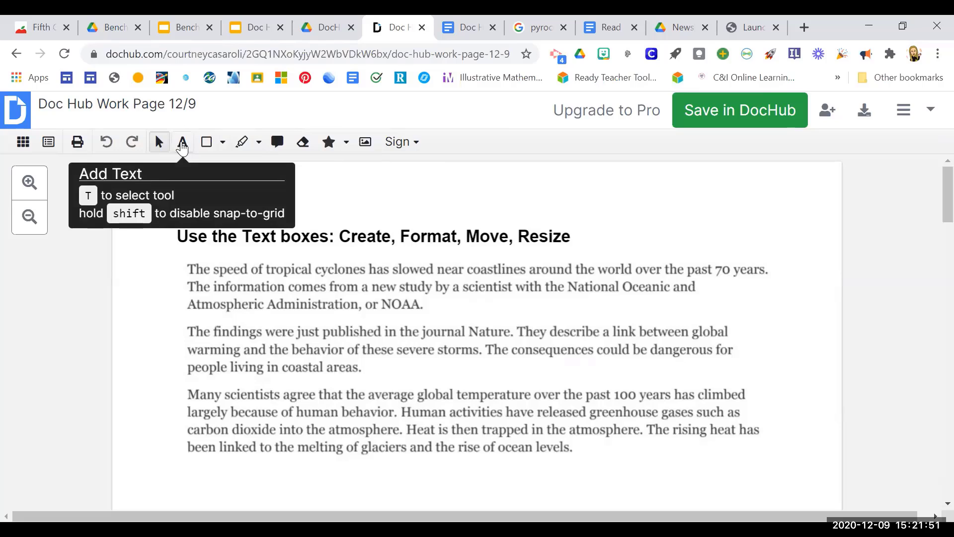
# Add a text box reading "The" in dark green #128014 to the right of the "Use the Text boxes" heading.
pyautogui.click(183, 144)
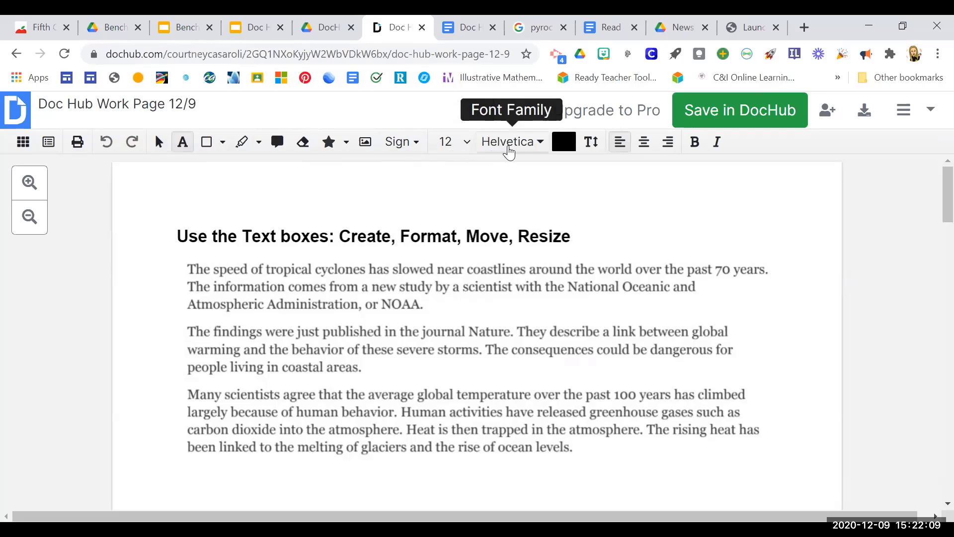
pyautogui.click(541, 148)
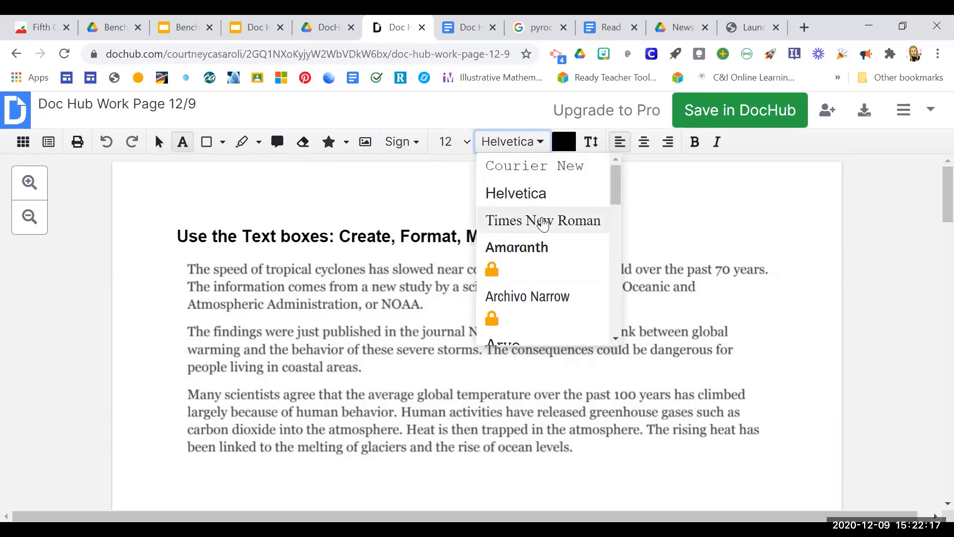
pyautogui.click(564, 144)
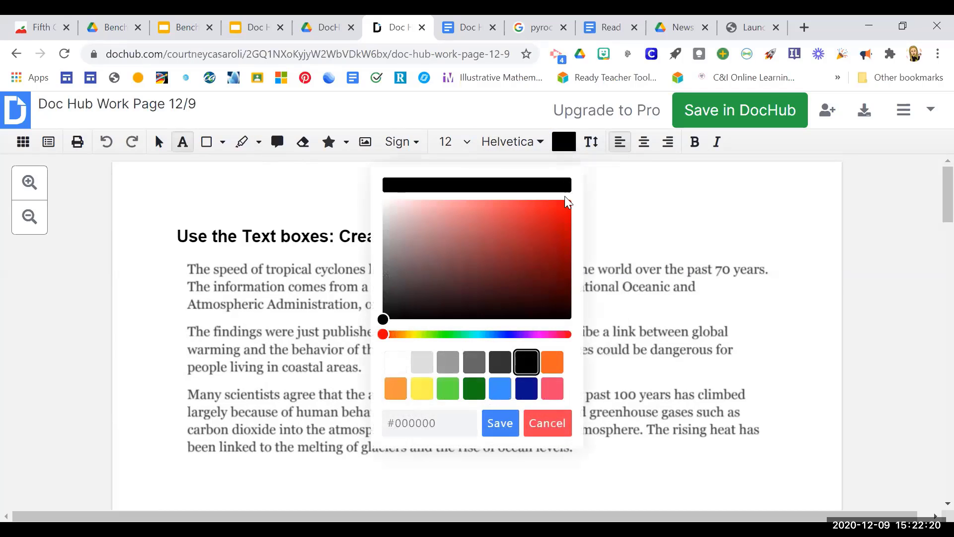
pyautogui.click(475, 391)
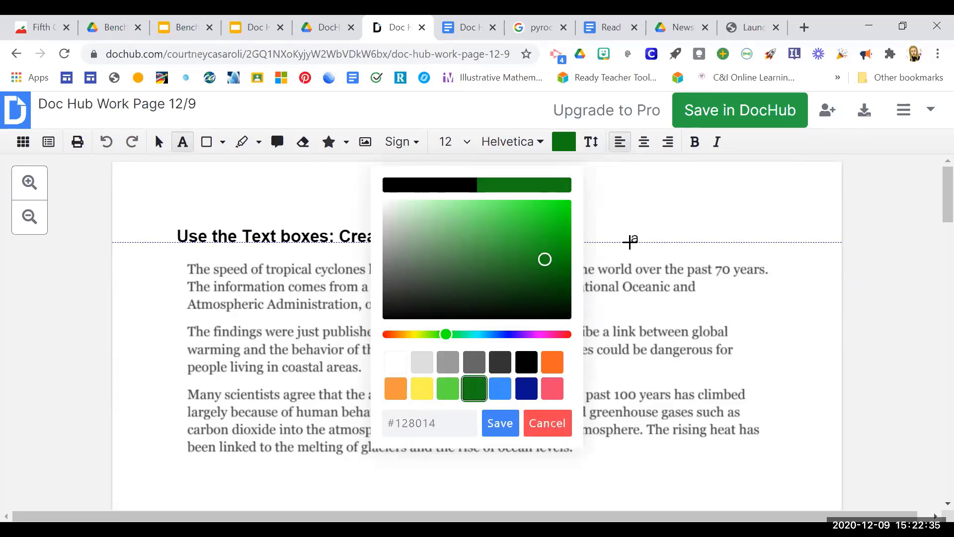
pyautogui.click(609, 213)
pyautogui.moveTo(668, 253); pyautogui.dragTo(752, 256)
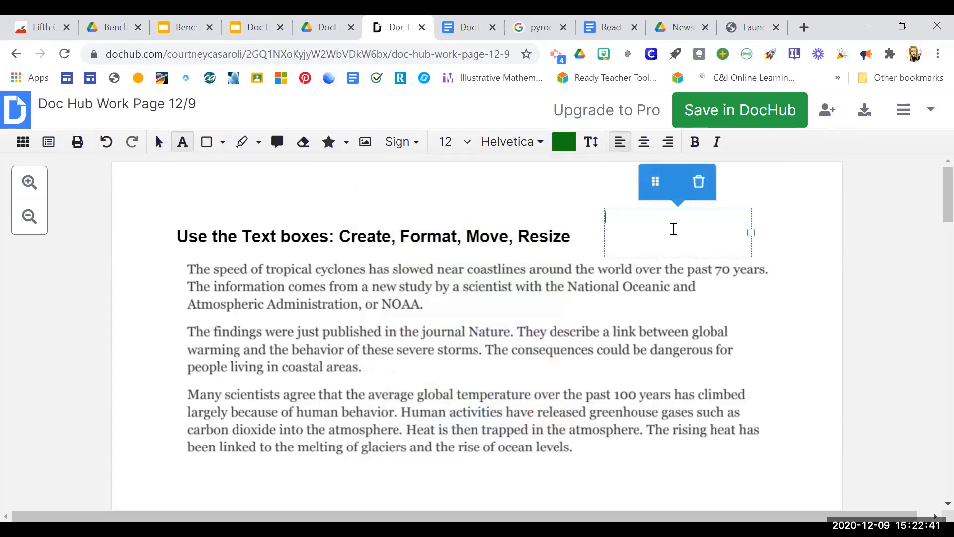
pyautogui.write('The')
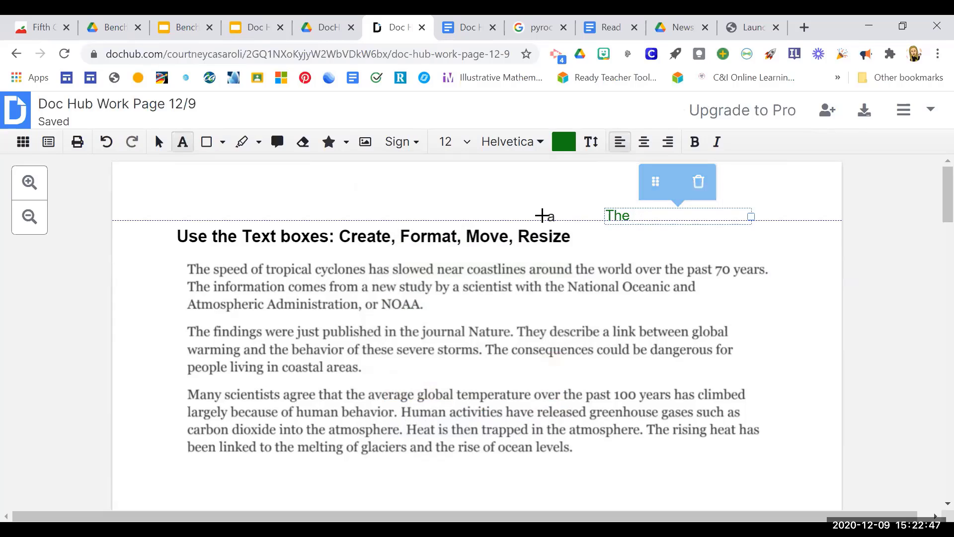
# Add a text box reading "the" after the second paragraph's last line and draw an empty text box below the third paragraph.
pyautogui.click(392, 367)
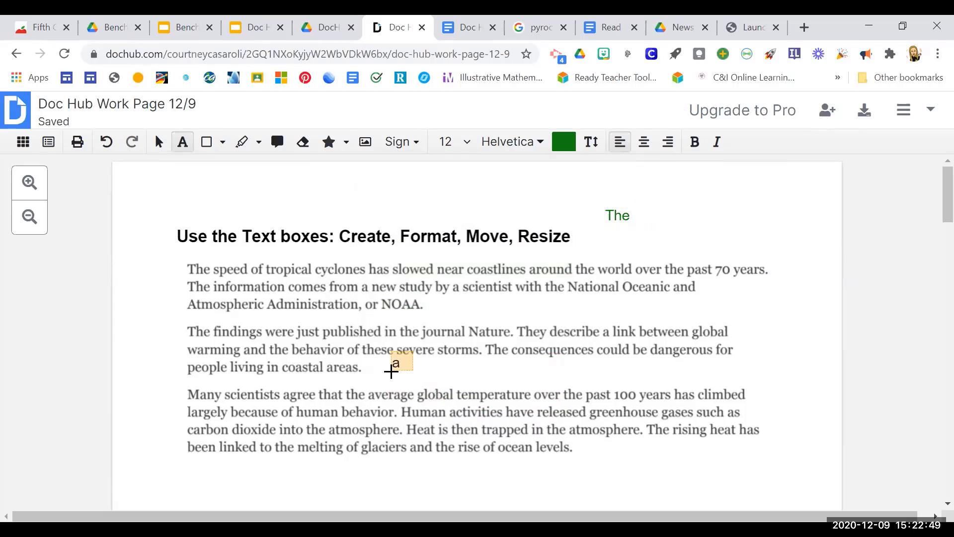
pyautogui.write('the')
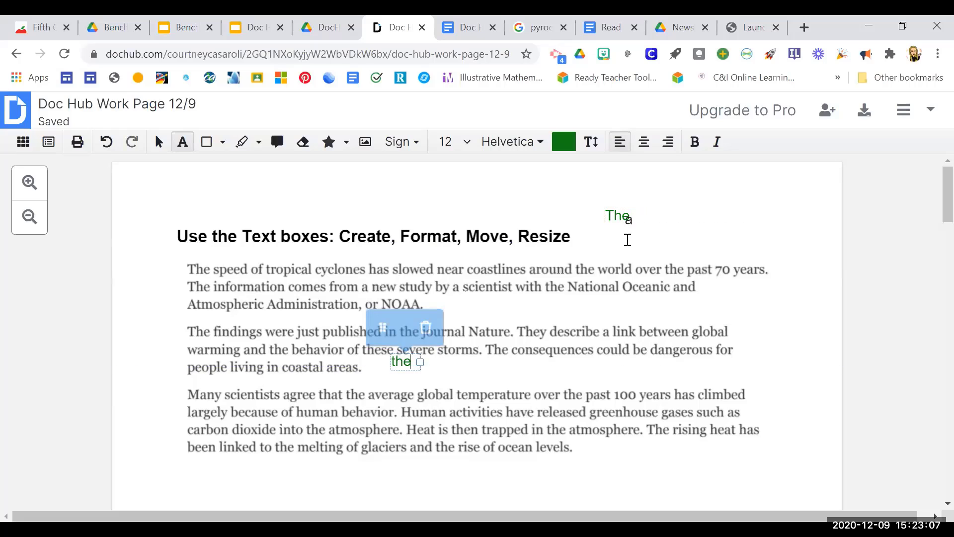
pyautogui.click(626, 218)
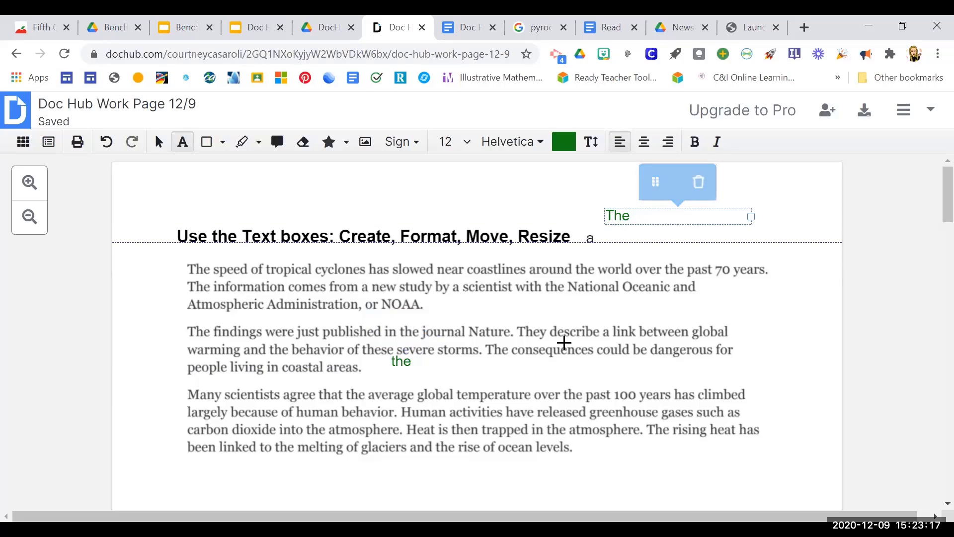
pyautogui.moveTo(582, 449); pyautogui.dragTo(709, 491)
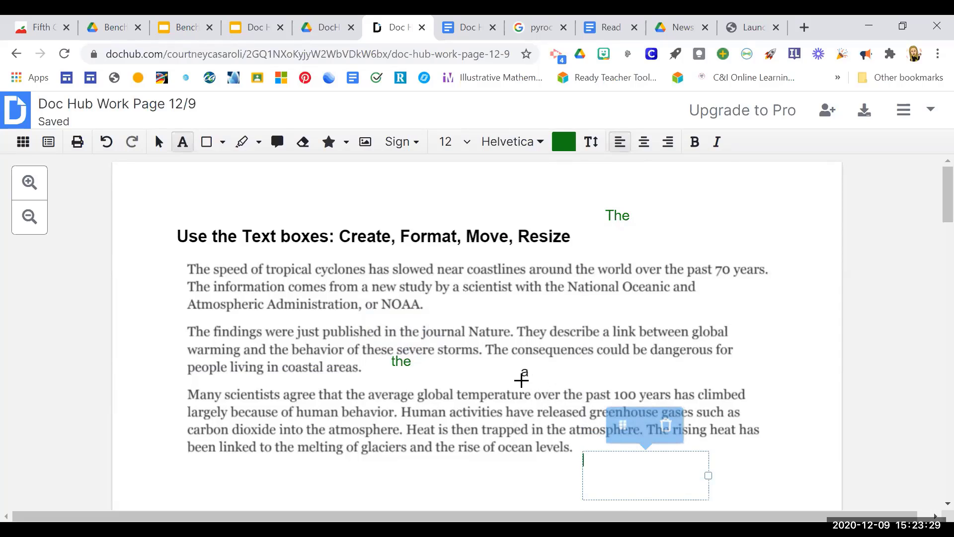
# Move the "The" text box to the end of the "Use the Text boxes" heading and narrow the box.
pyautogui.click(159, 144)
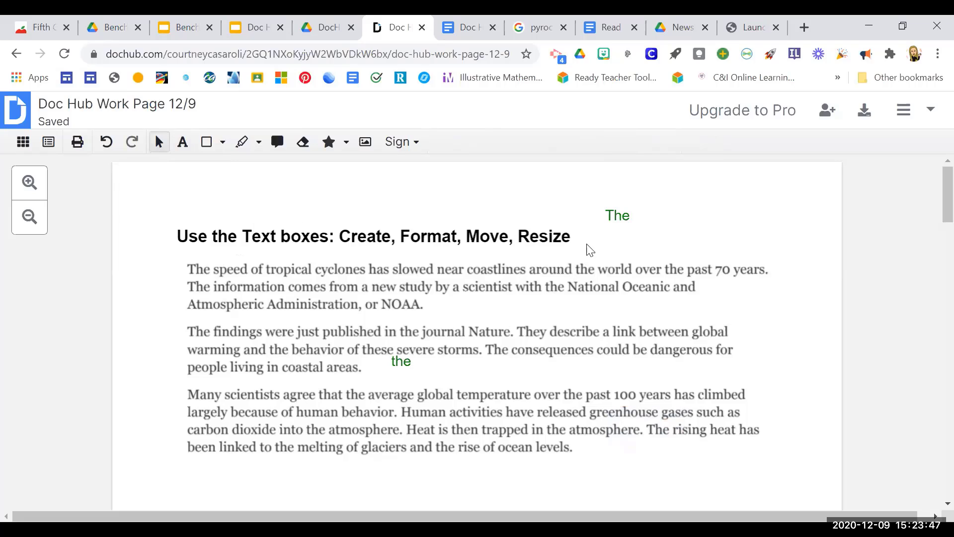
pyautogui.click(619, 217)
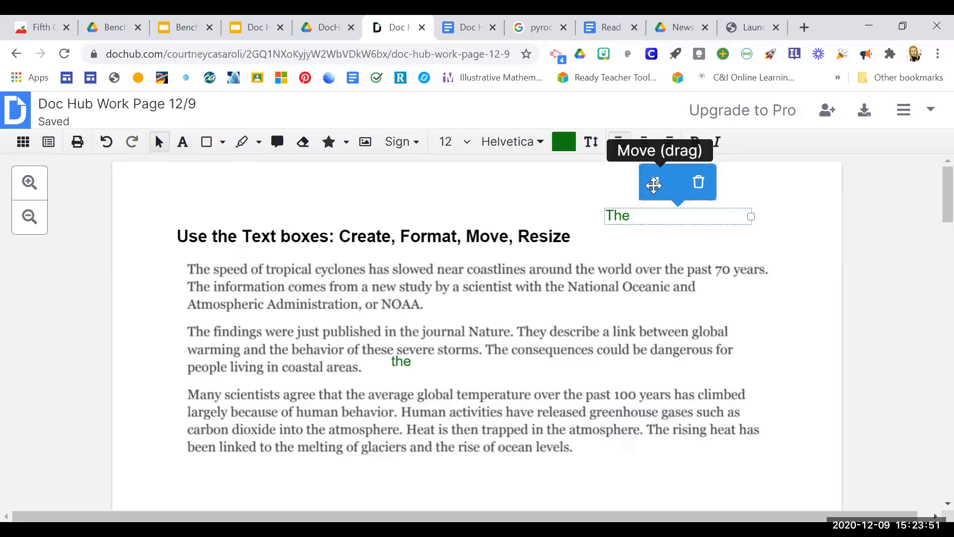
pyautogui.moveTo(656, 182); pyautogui.dragTo(599, 307)
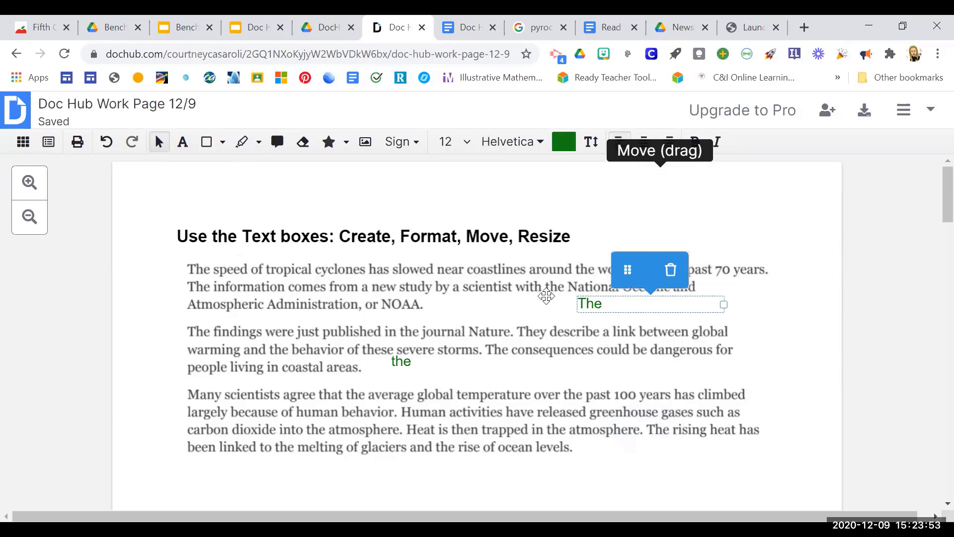
pyautogui.moveTo(628, 269); pyautogui.dragTo(615, 198)
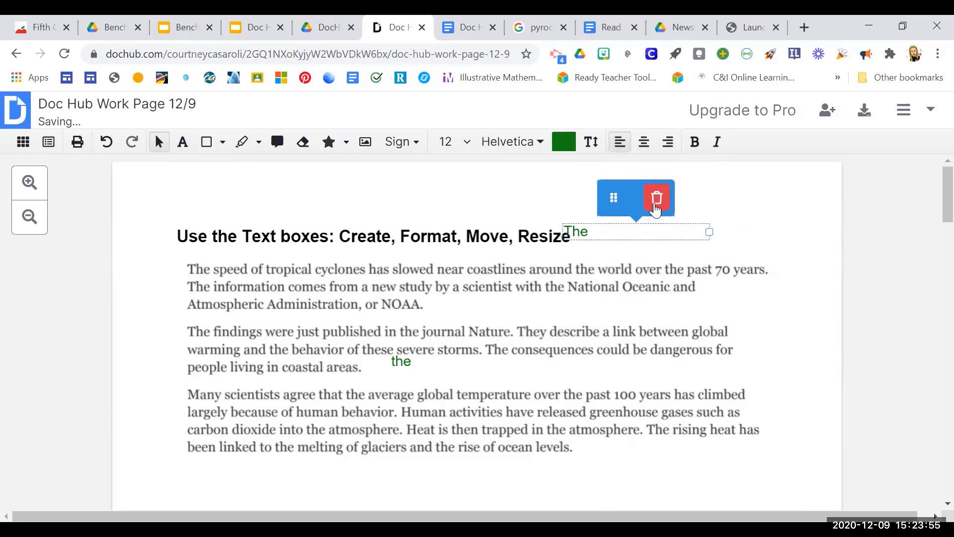
pyautogui.moveTo(711, 234); pyautogui.dragTo(666, 234)
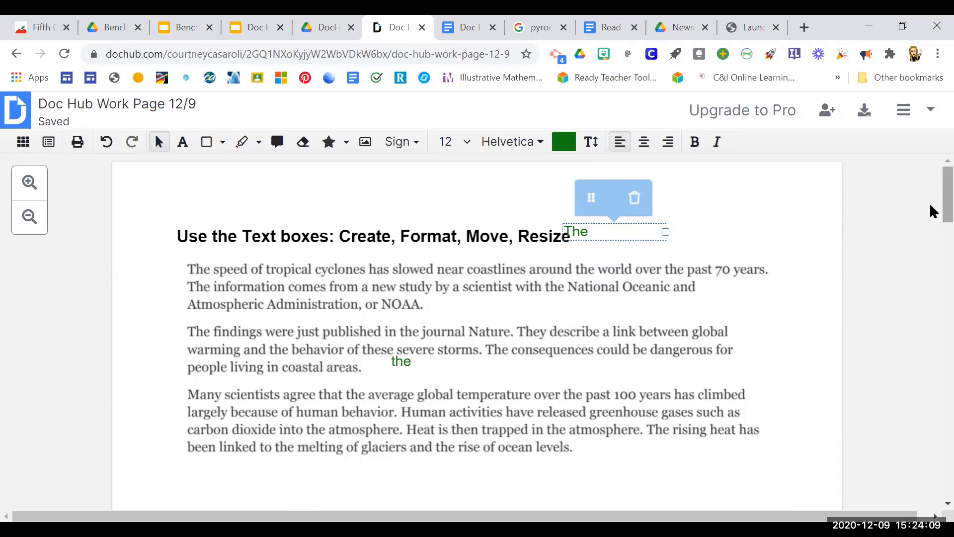
# In the Add Stamps section, place check mark stamps on answer C of question 1 and answer B of question 2.
pyautogui.scroll(-1, 929, 208)
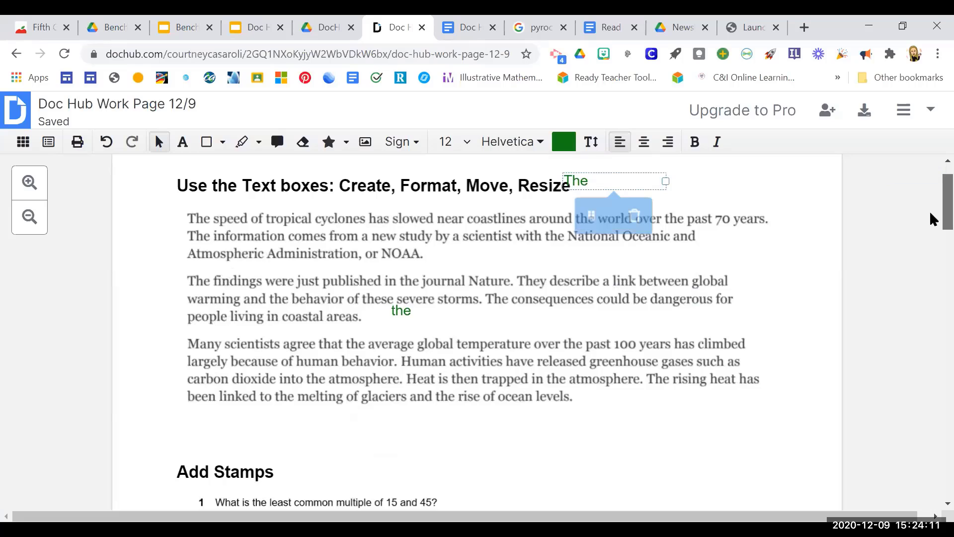
pyautogui.scroll(-2, 929, 215)
pyautogui.scroll(-4, 931, 232)
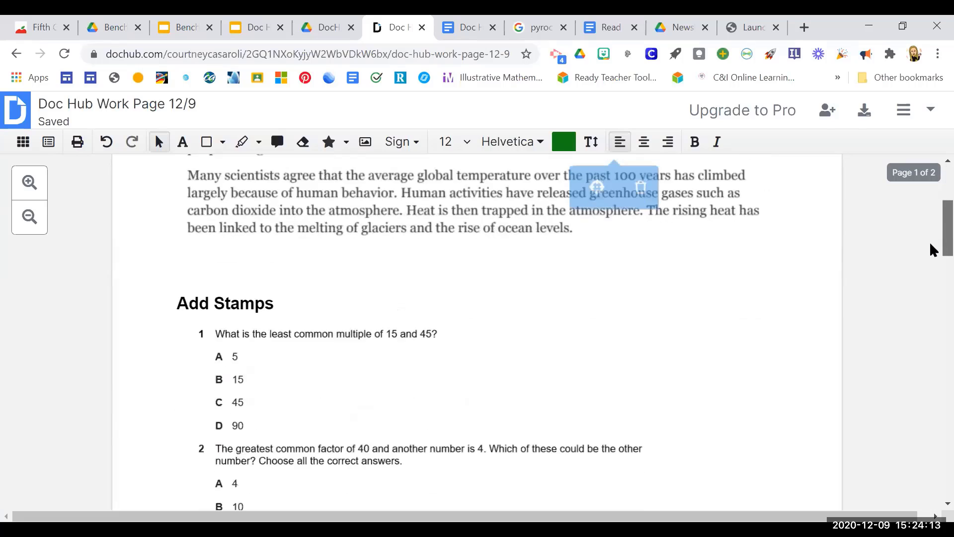
pyautogui.scroll(1, 929, 254)
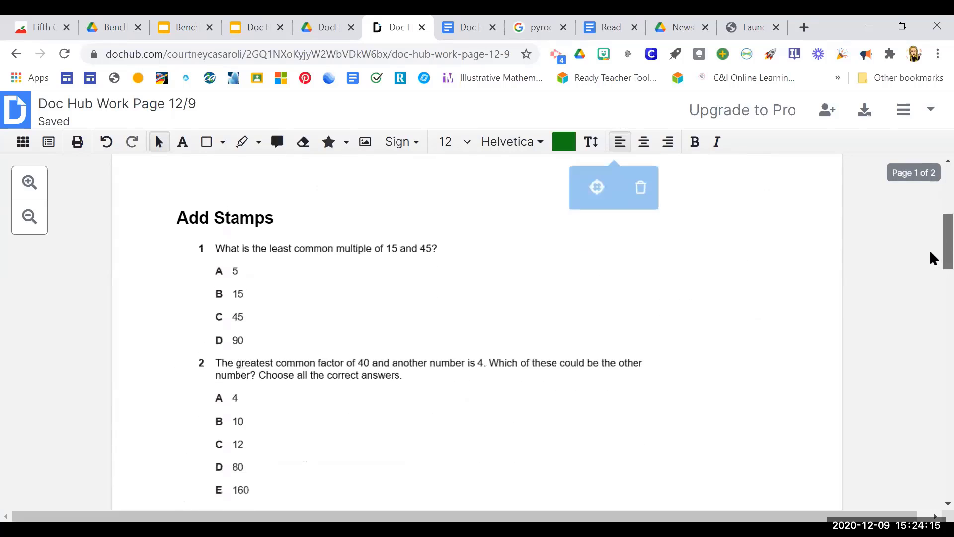
pyautogui.click(347, 144)
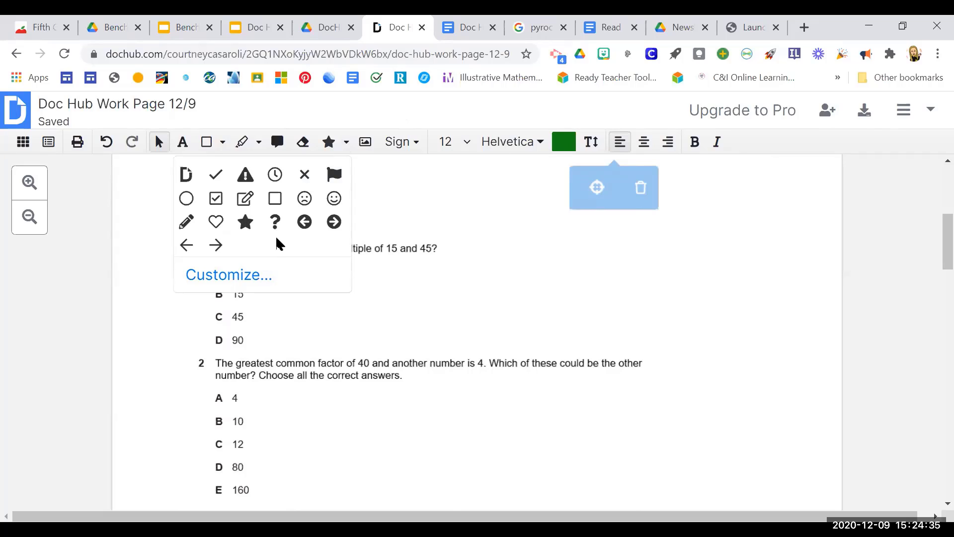
pyautogui.click(216, 175)
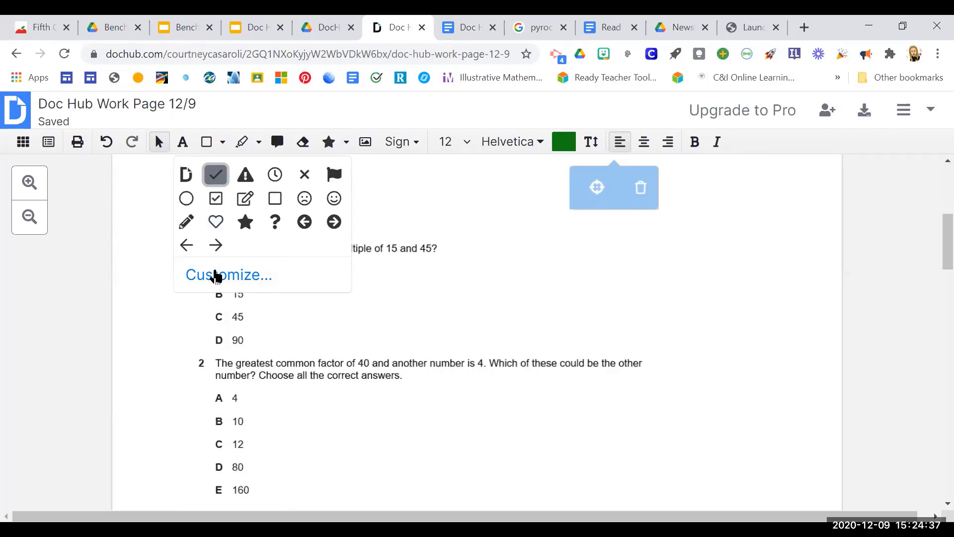
pyautogui.click(221, 314)
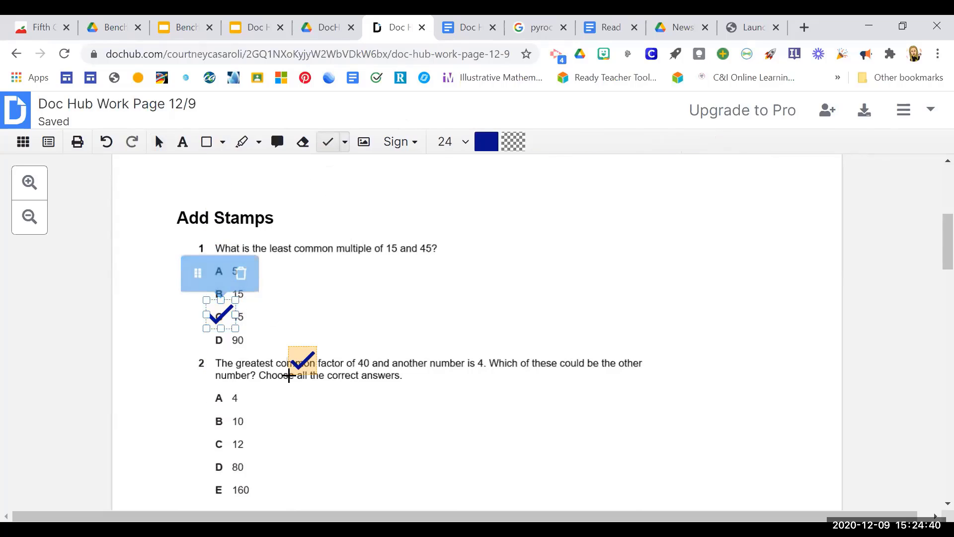
pyautogui.click(208, 432)
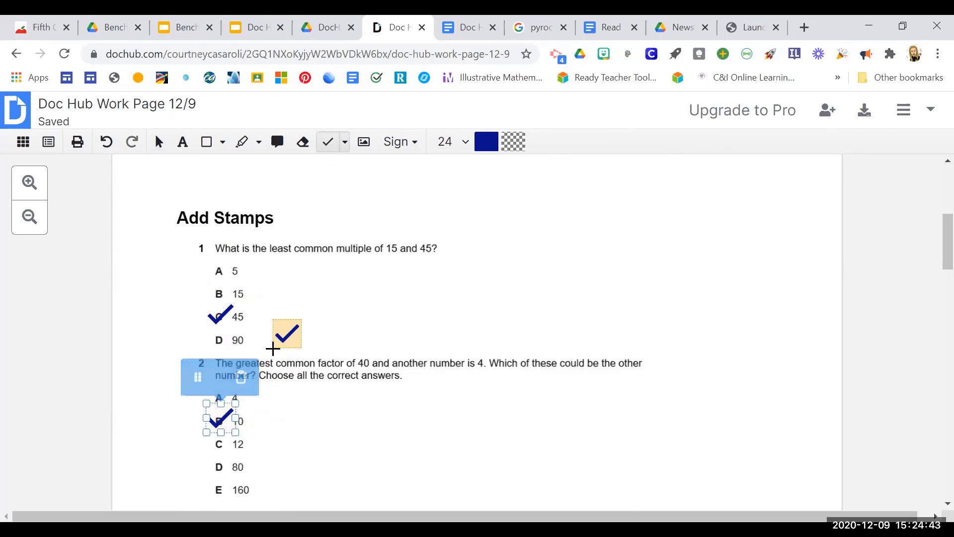
# Place a circle stamp around answer A of question 1 and open the stamp colour choices.
pyautogui.click(344, 142)
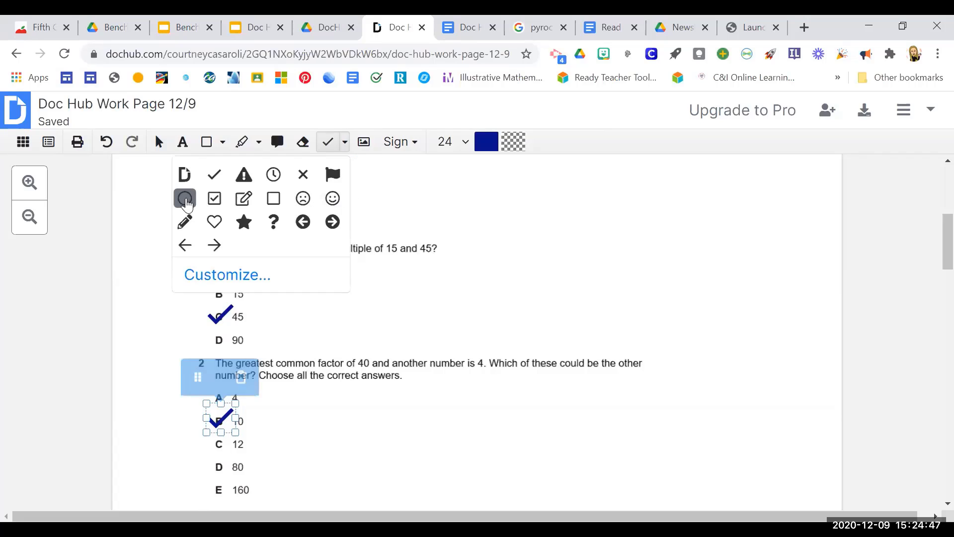
pyautogui.click(185, 198)
pyautogui.click(207, 287)
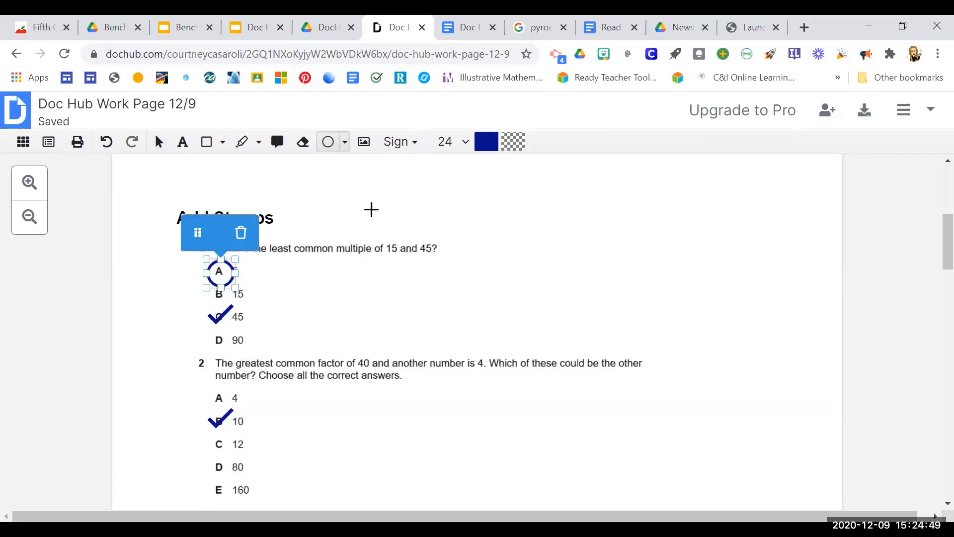
pyautogui.click(486, 144)
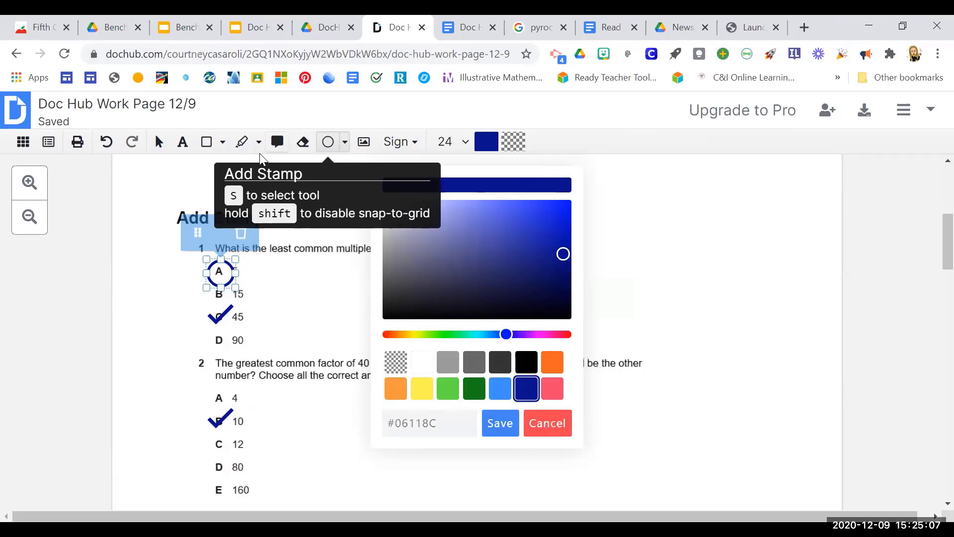
# Draw a yellow arrow pointing diagonally down to the right beside the answers of question 1.
pyautogui.click(223, 148)
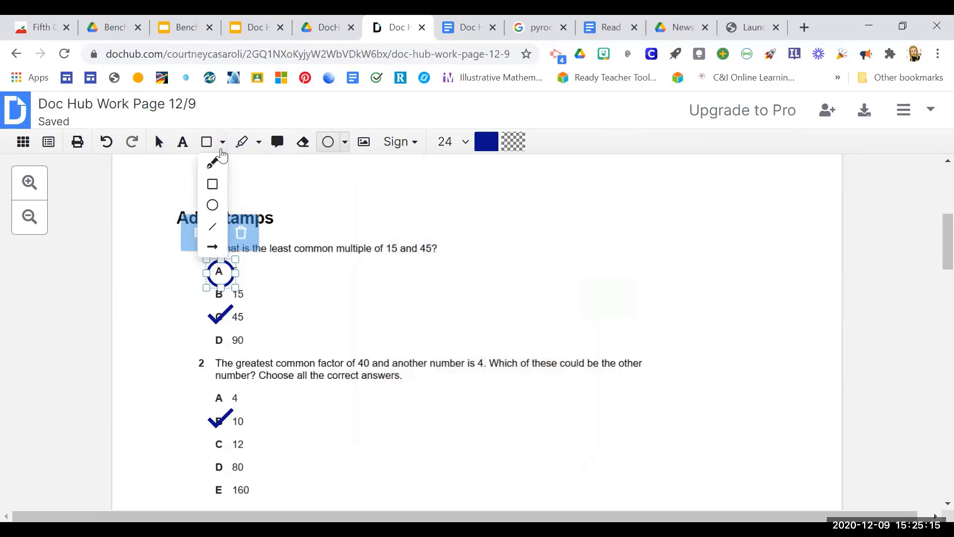
pyautogui.click(212, 247)
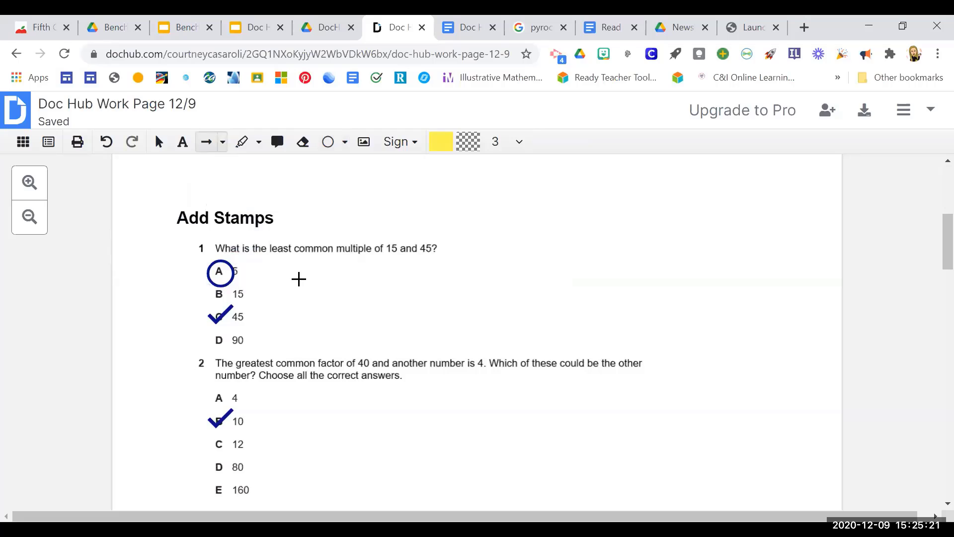
pyautogui.moveTo(298, 279); pyautogui.dragTo(419, 334)
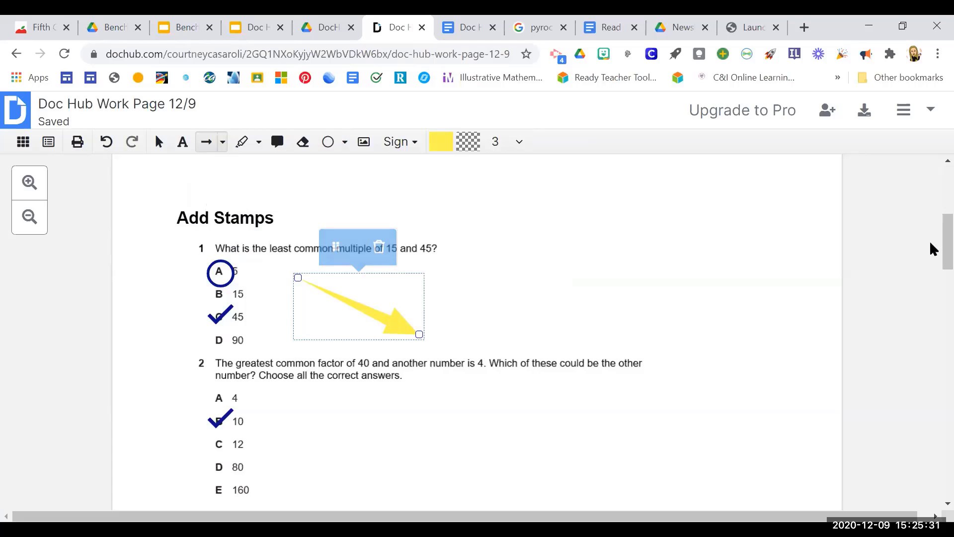
# Divide the round cake in question 3 into fourths with freehand lines in light blue #3B8FF7.
pyautogui.scroll(-7, 931, 266)
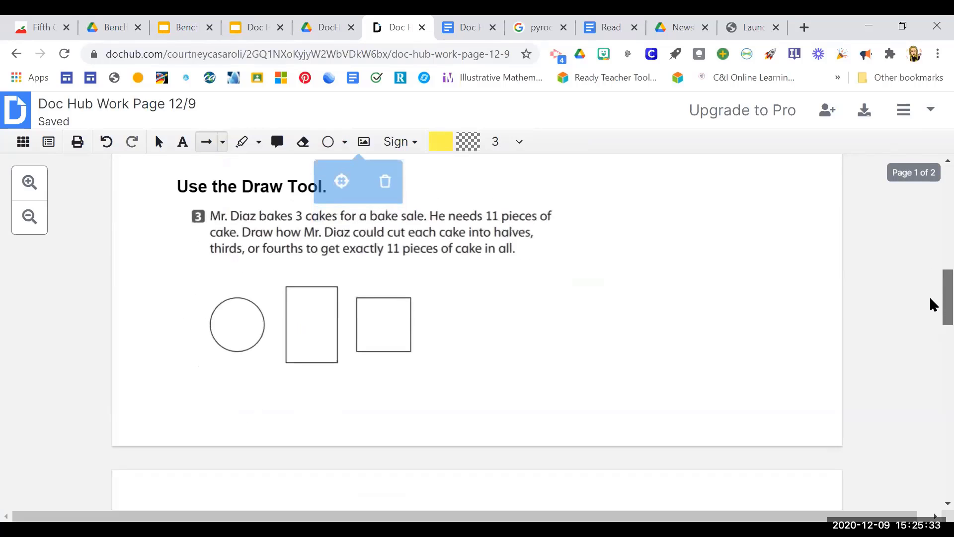
pyautogui.moveTo(930, 298); pyautogui.dragTo(931, 293)
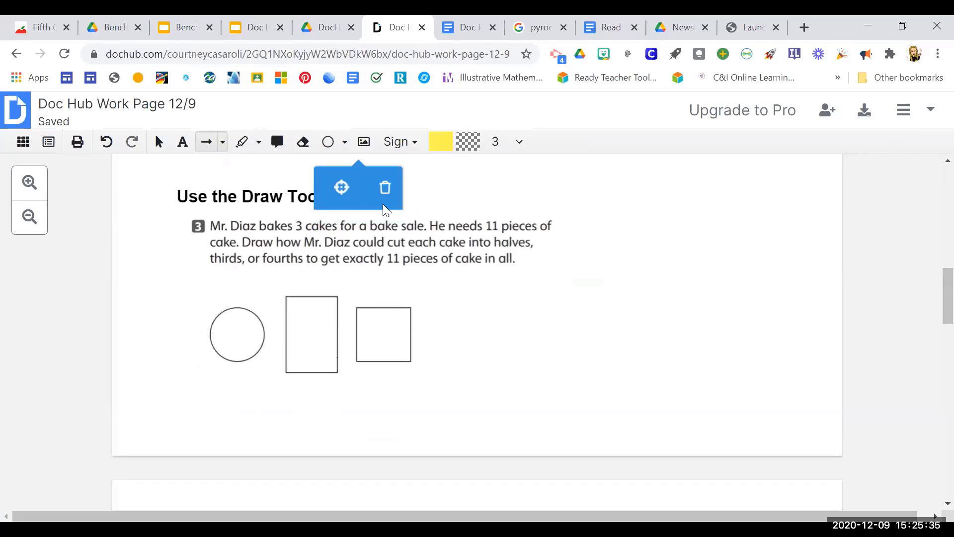
pyautogui.click(222, 143)
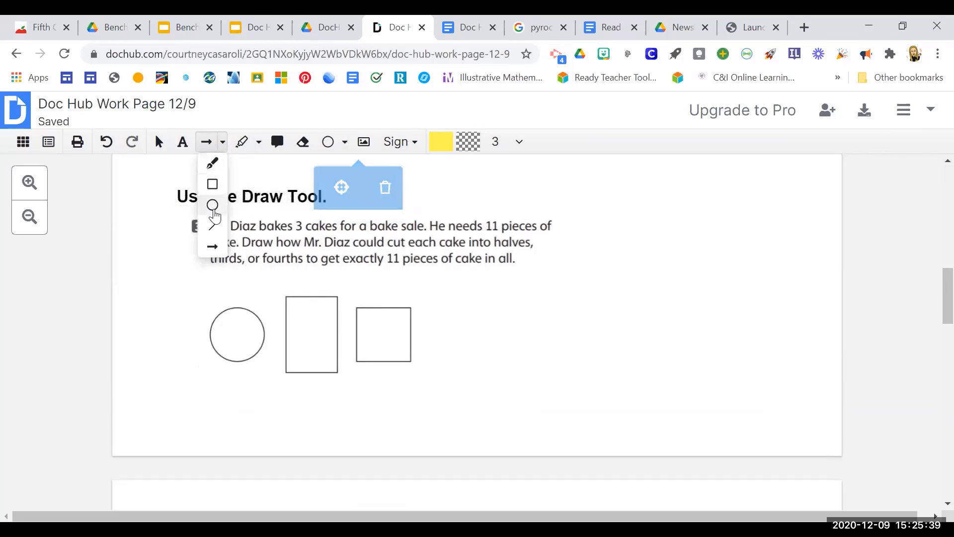
pyautogui.click(213, 165)
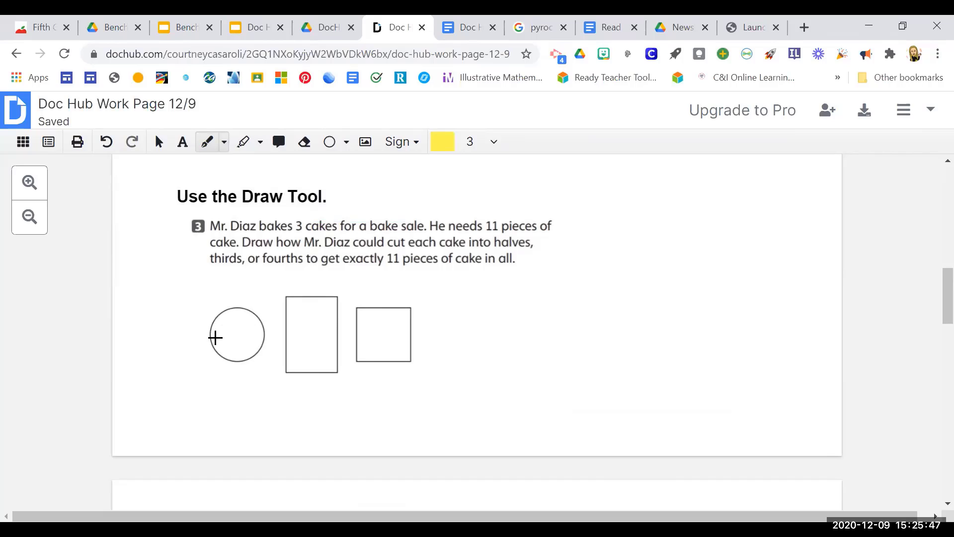
pyautogui.click(442, 142)
pyautogui.click(500, 388)
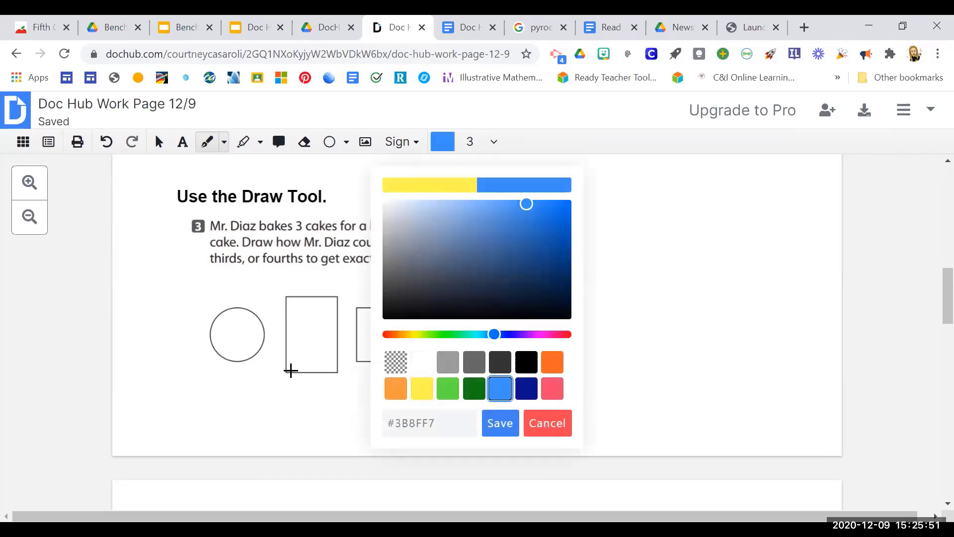
pyautogui.moveTo(209, 334)
pyautogui.mouseDown()
pyautogui.moveTo(262, 331)
pyautogui.moveTo(236, 336)
pyautogui.moveTo(243, 353)
pyautogui.mouseUp()
pyautogui.hotkey('ctrl', 'z')
pyautogui.click(232, 311)
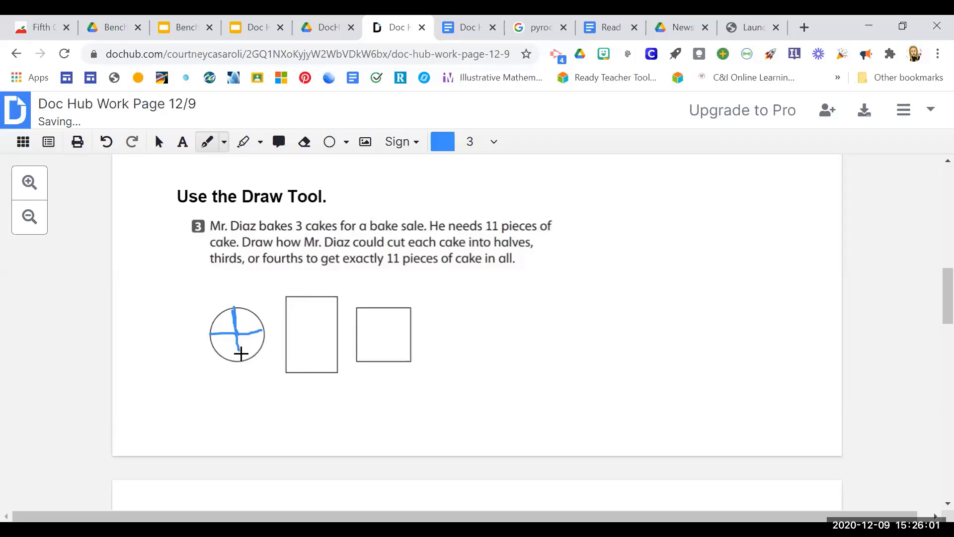
pyautogui.moveTo(237, 348); pyautogui.dragTo(240, 360)
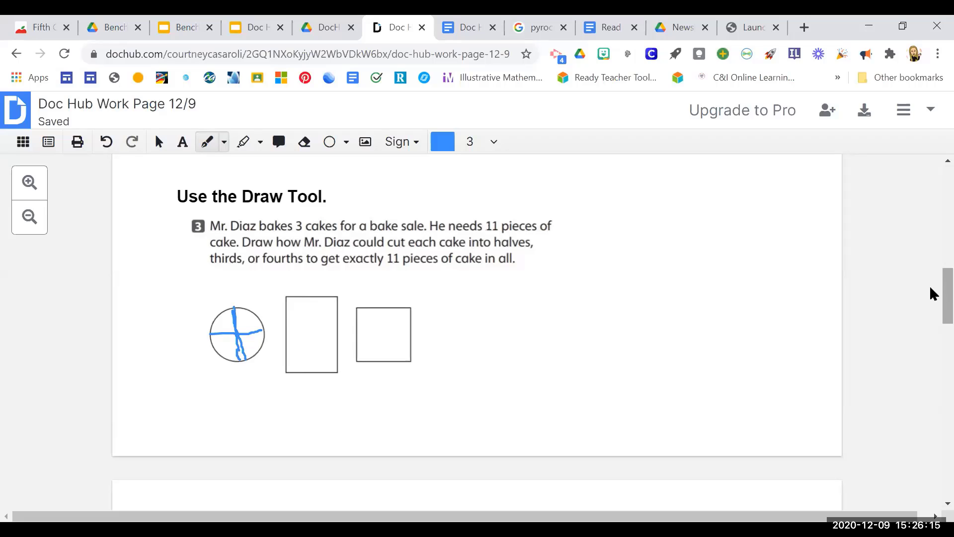
# Highlight the sentence "Many of the fires sent smoke high into the atmosphere." in yellow #FFFD38 and return to the selection tool.
pyautogui.scroll(-1, 931, 306)
pyautogui.scroll(-3, 931, 308)
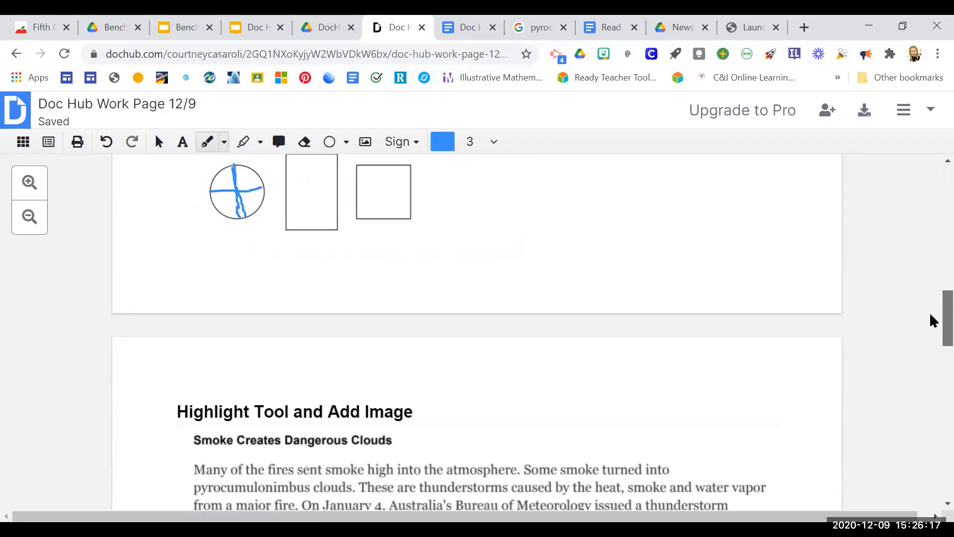
pyautogui.scroll(-1, 930, 313)
pyautogui.scroll(-3, 930, 318)
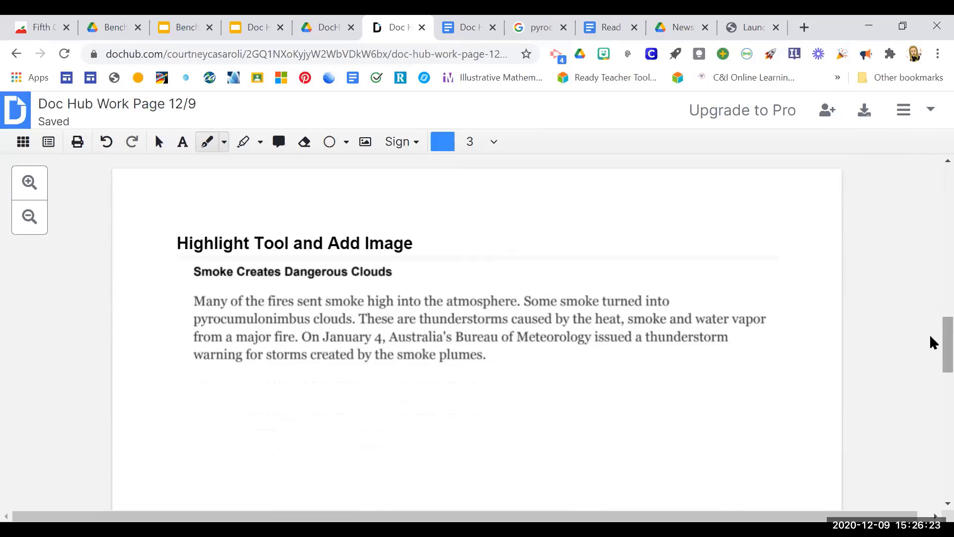
pyautogui.click(245, 147)
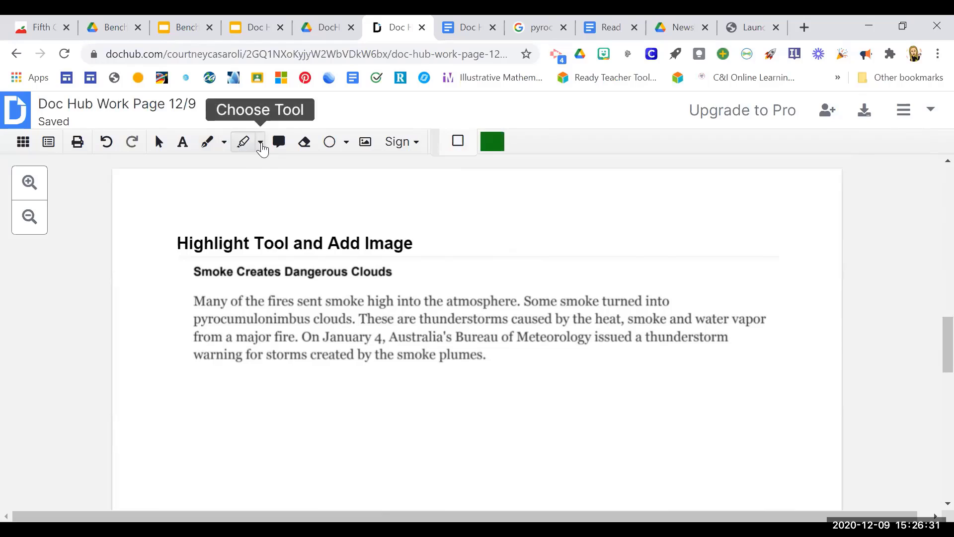
pyautogui.click(260, 143)
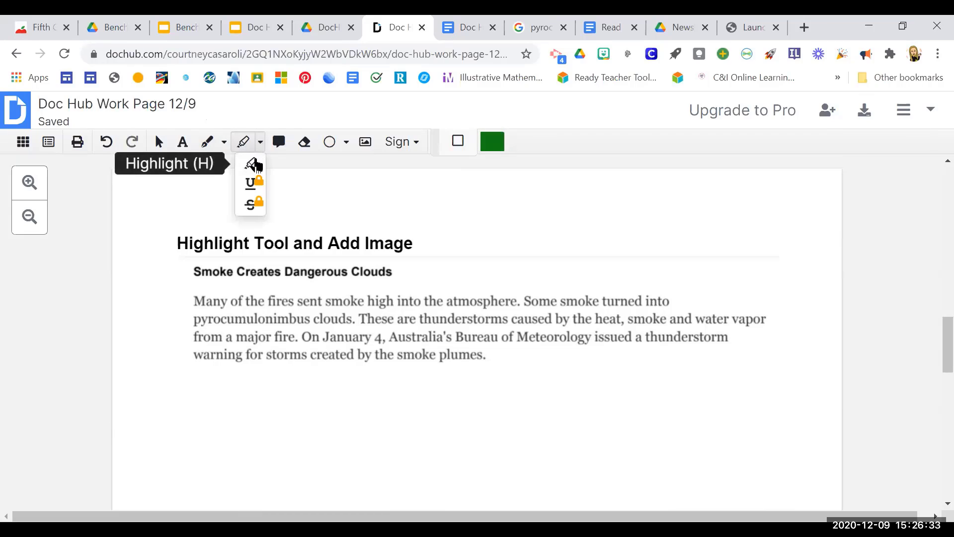
pyautogui.click(255, 166)
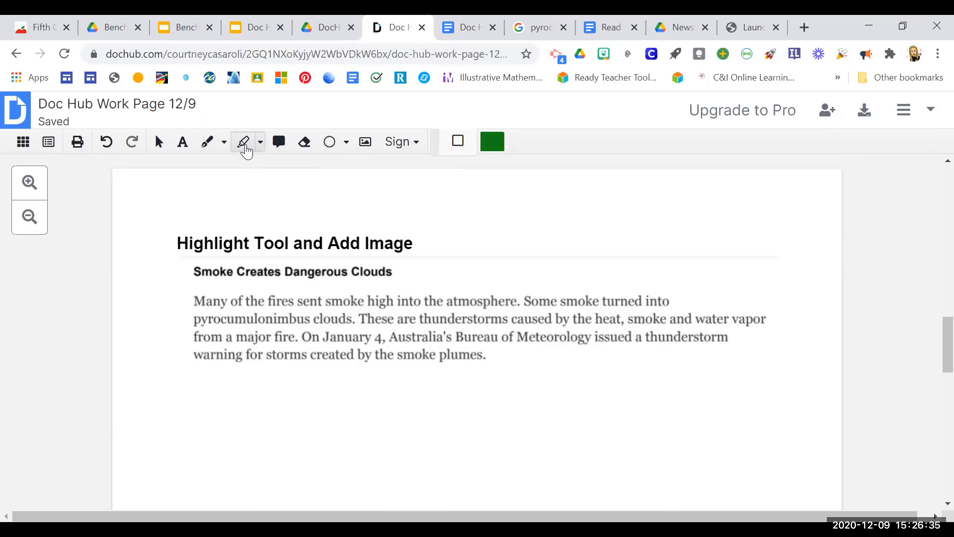
pyautogui.click(488, 149)
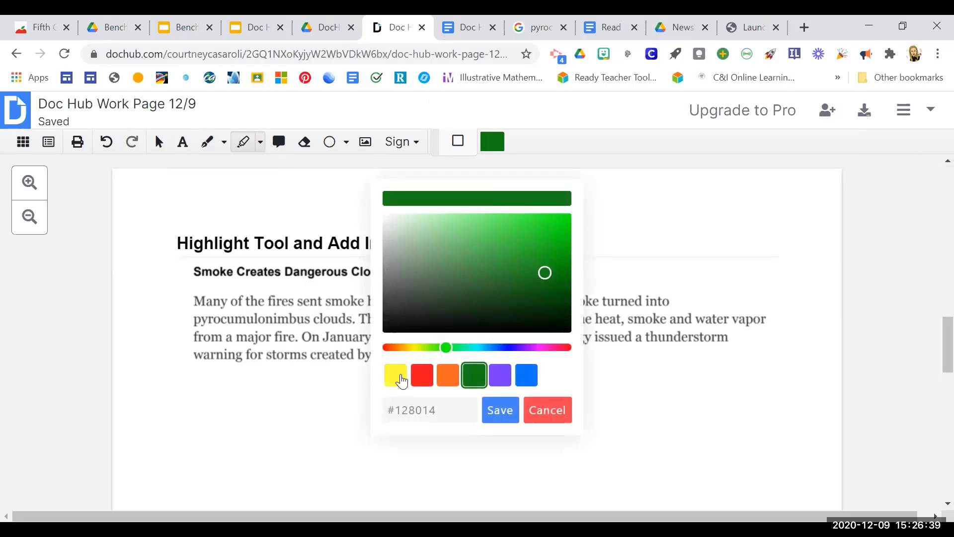
pyautogui.click(396, 376)
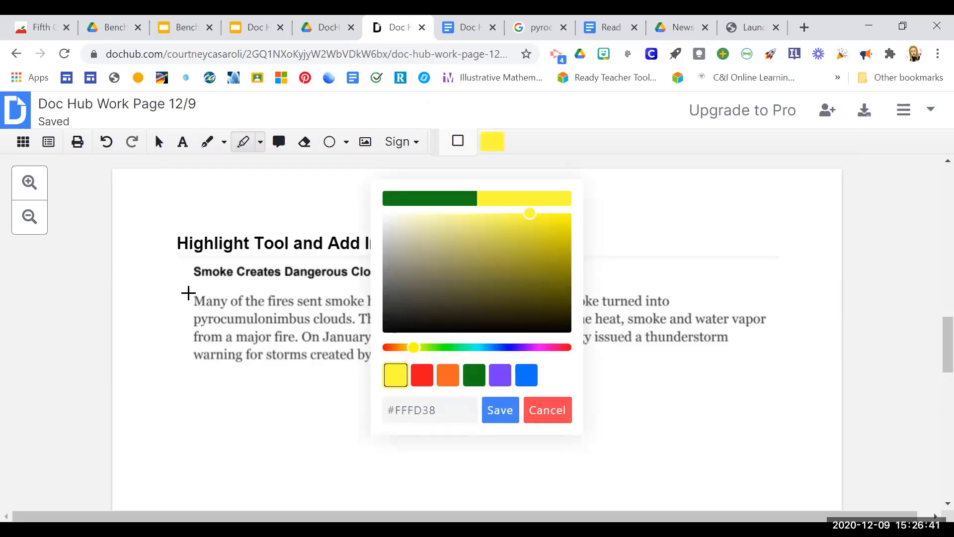
pyautogui.moveTo(189, 293)
pyautogui.mouseDown()
pyautogui.moveTo(262, 310)
pyautogui.moveTo(523, 312)
pyautogui.mouseUp()
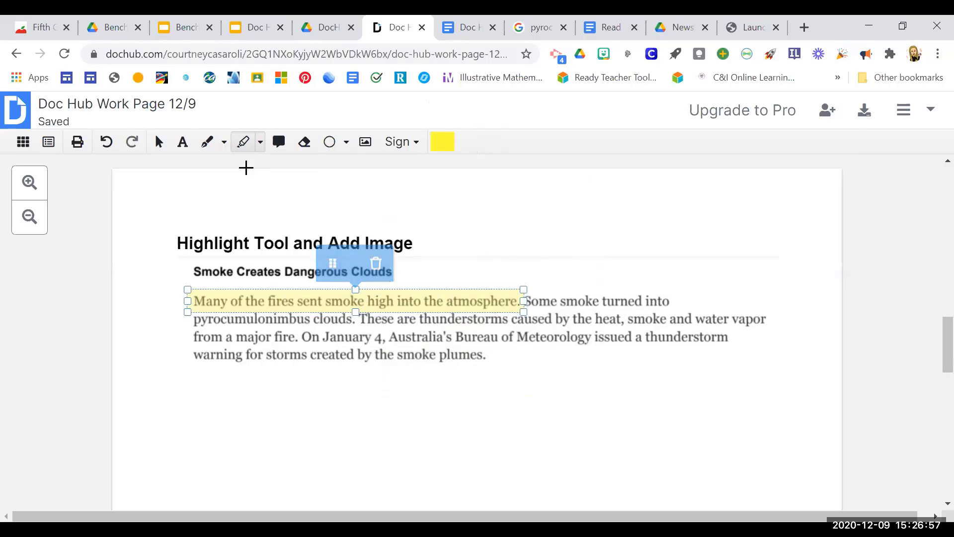
pyautogui.click(207, 144)
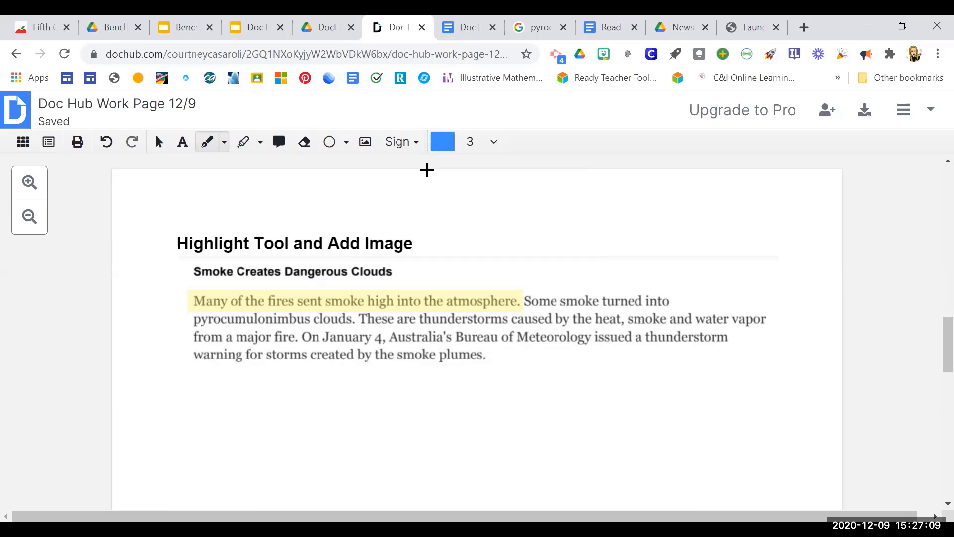
pyautogui.click(159, 145)
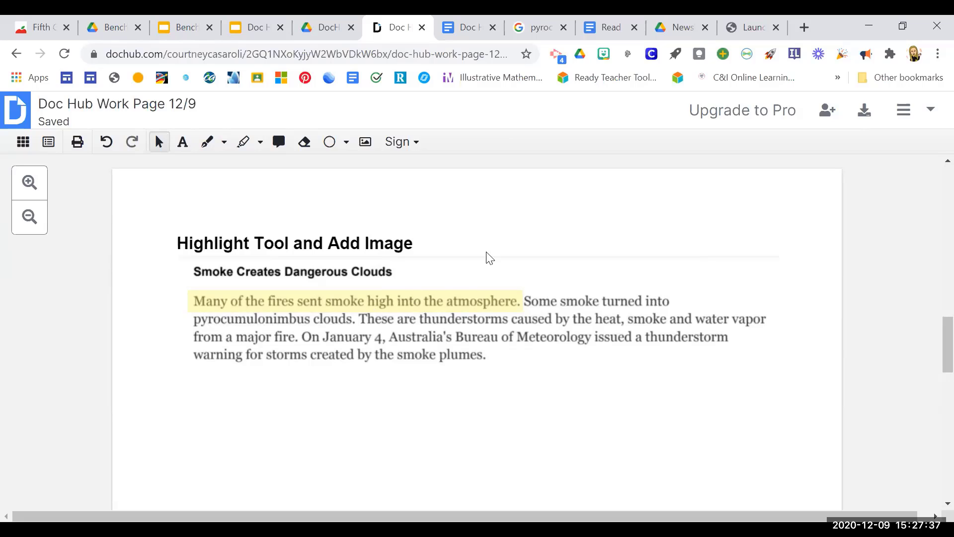
# In the Google Images results for pyrocumulonimbus clouds, copy the "California wildfires" picture from insider.com.
pyautogui.rightClick(670, 26)
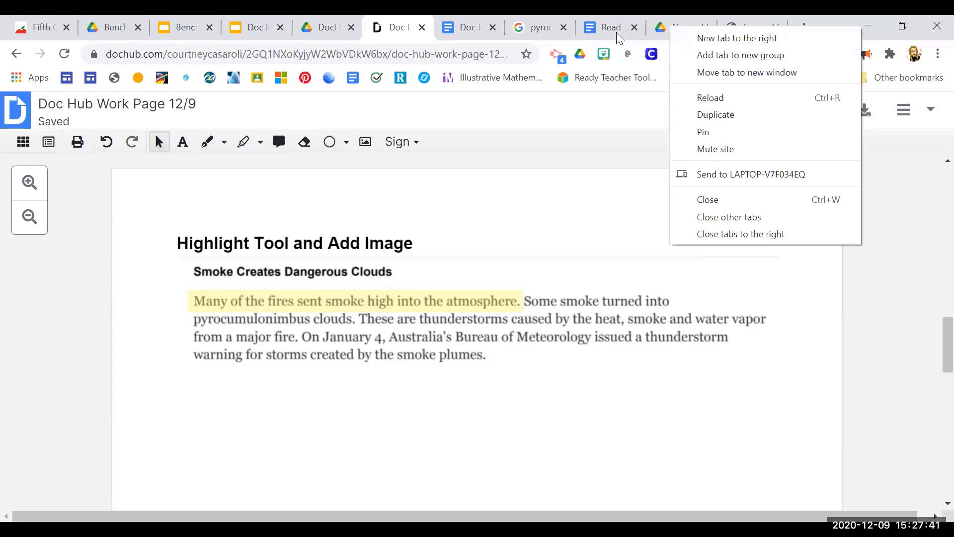
pyautogui.click(535, 30)
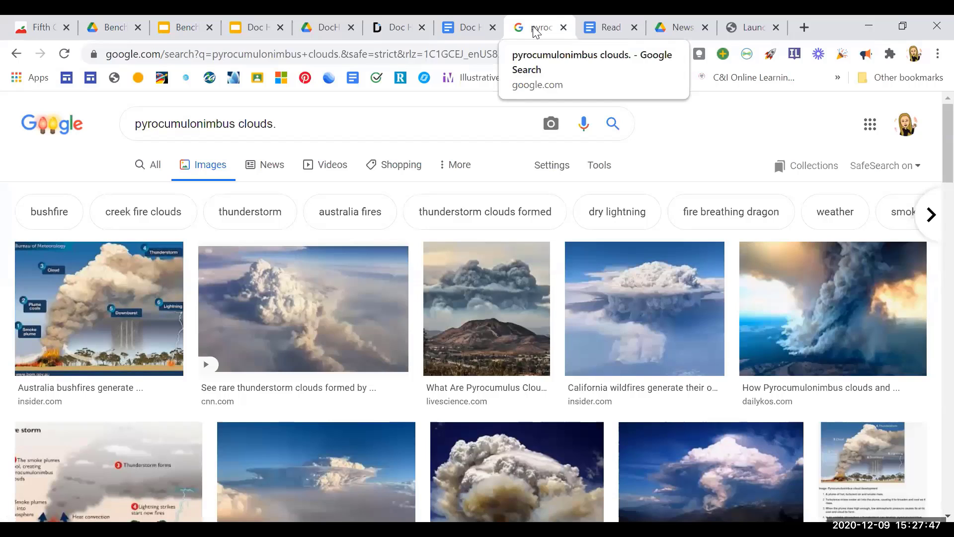
pyautogui.rightClick(637, 307)
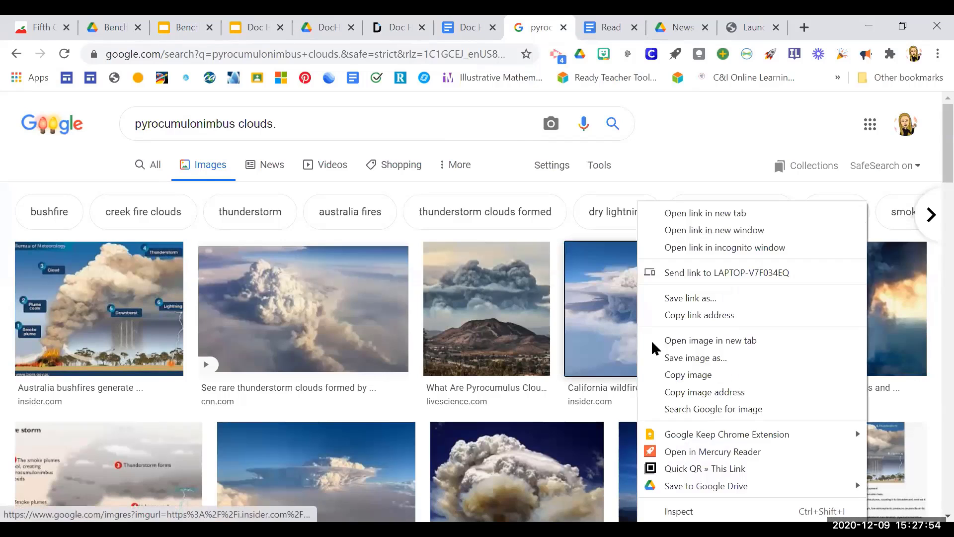
pyautogui.click(695, 375)
# Paste the copied cloud picture into the DocHub worksheet, shrink it to under half its width and place it beside the "Highlight Tool and Add Image" heading.
pyautogui.click(398, 27)
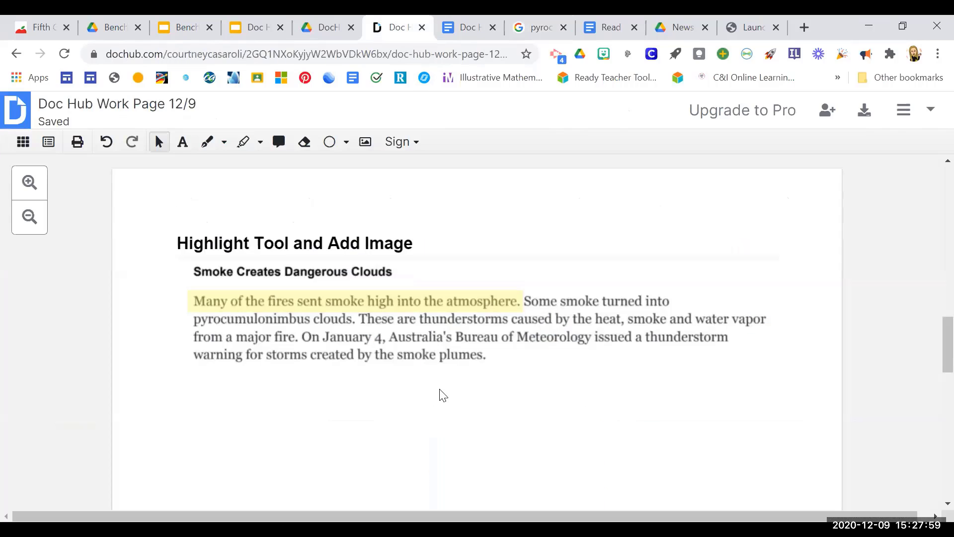
pyautogui.hotkey('ctrl', 'v')
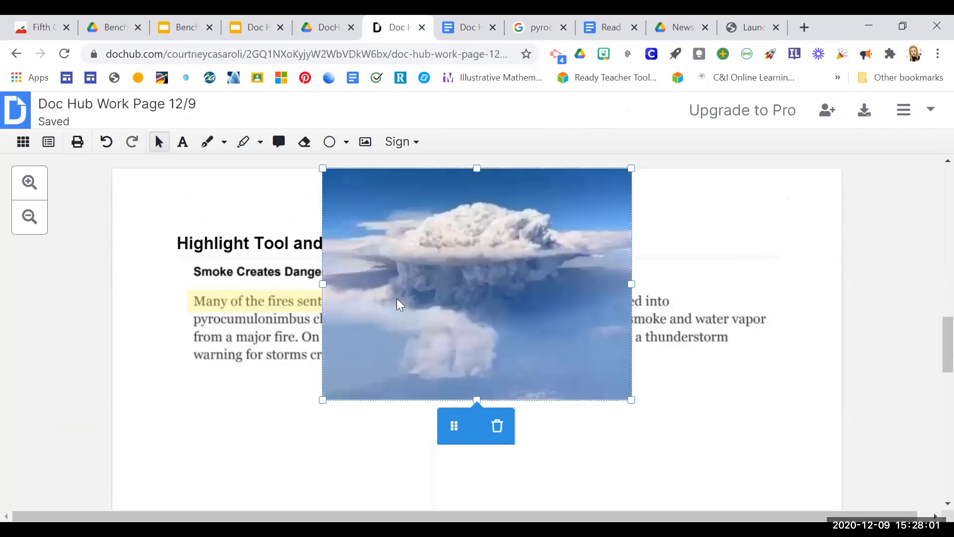
pyautogui.moveTo(323, 169); pyautogui.dragTo(502, 307)
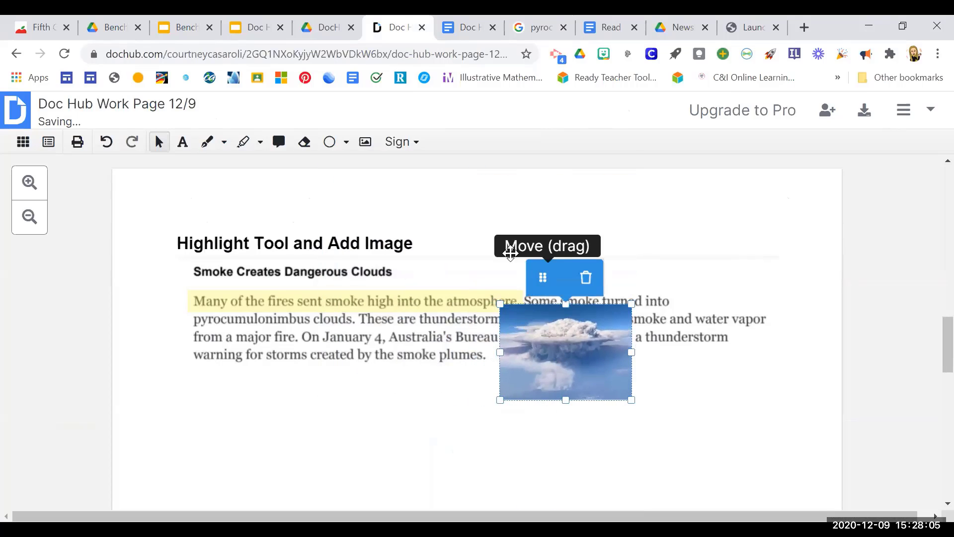
pyautogui.moveTo(511, 253); pyautogui.dragTo(475, 297)
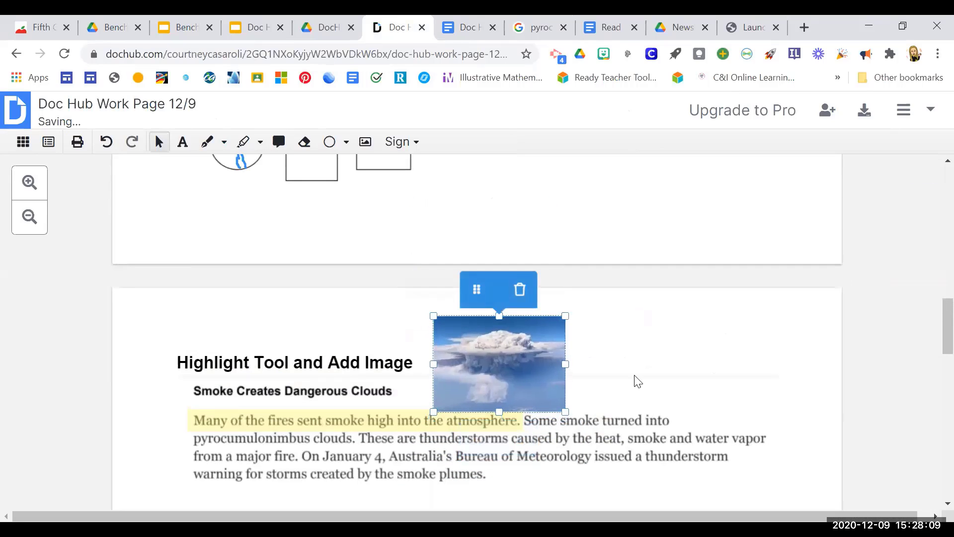
pyautogui.click(664, 391)
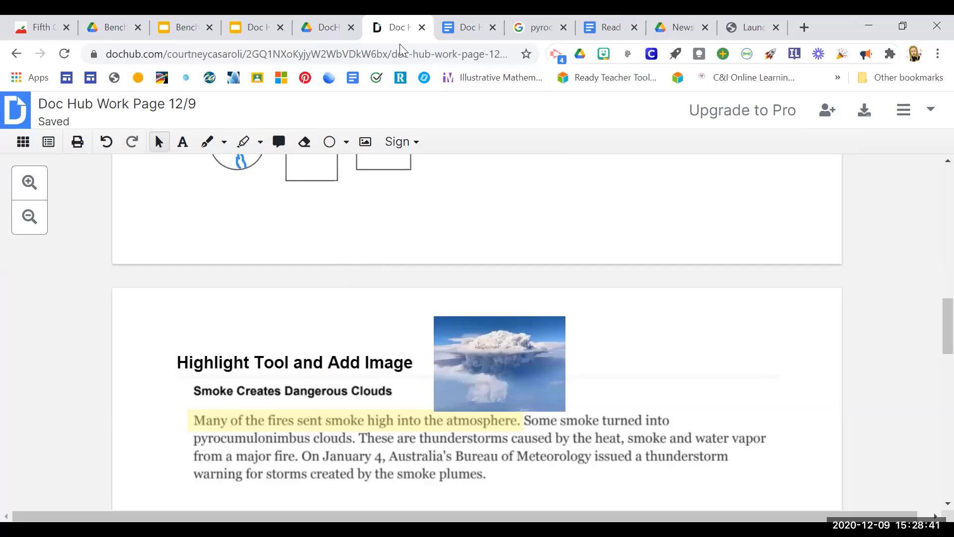
# Switch to the "Doc Hub and Kami Training" presentation in Google Slides and show slide 23, "Text to Speech".
pyautogui.click(251, 34)
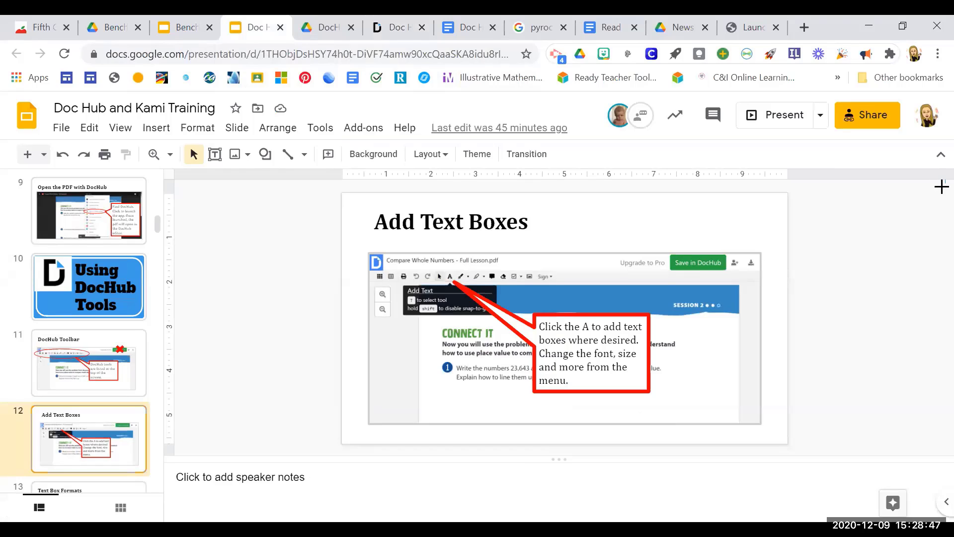
pyautogui.moveTo(948, 180); pyautogui.dragTo(942, 198)
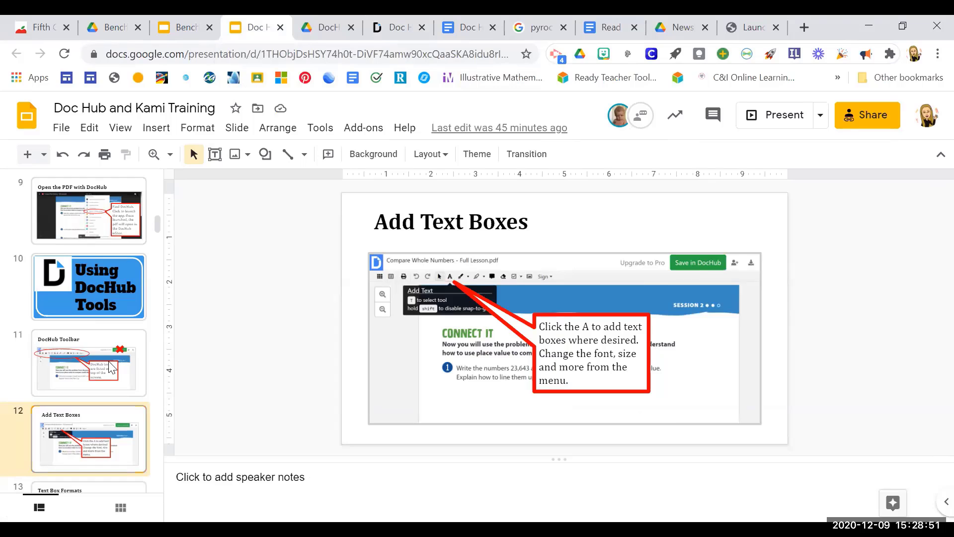
pyautogui.scroll(-3, 157, 223)
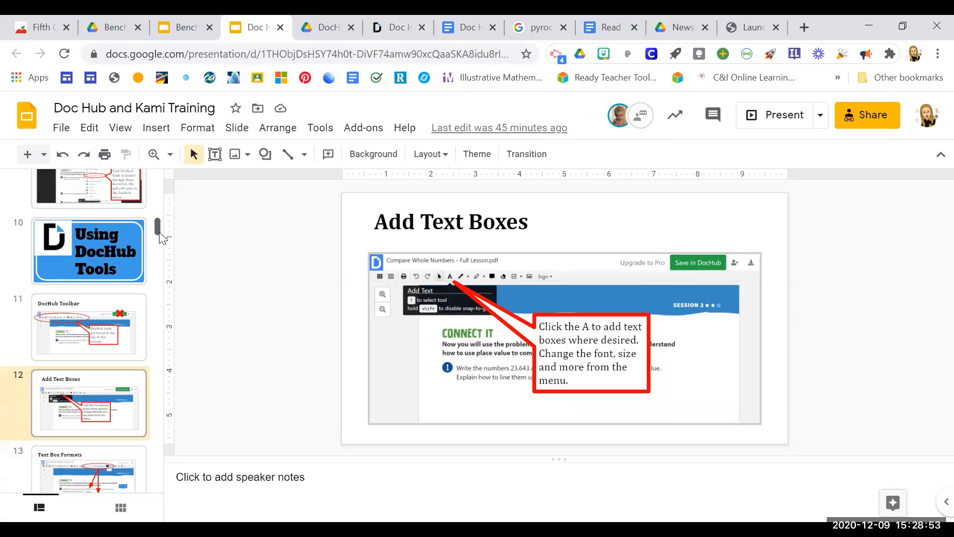
pyautogui.moveTo(162, 247); pyautogui.dragTo(164, 291)
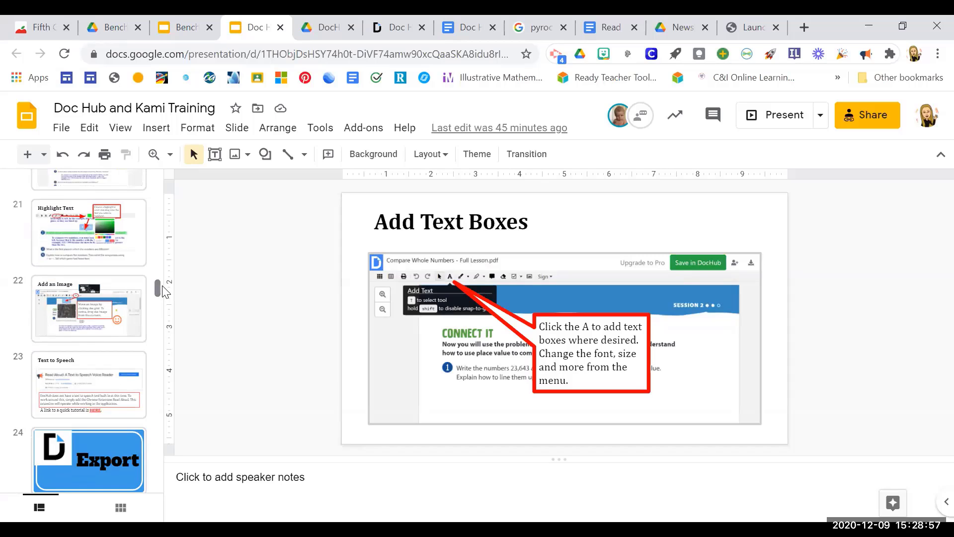
pyautogui.click(105, 386)
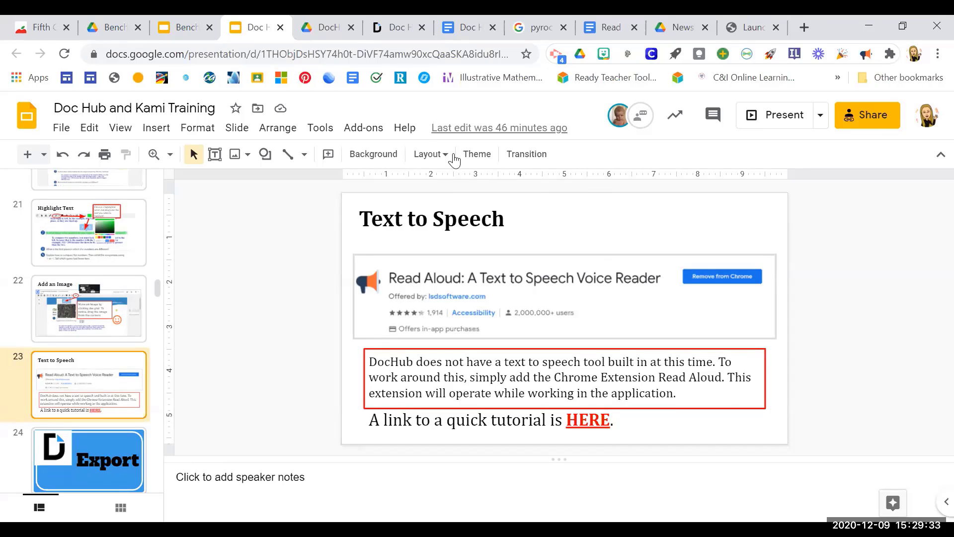
# Open Early Tornado Warnings.pdf from Google Drive in DocHub, and start and stop reading its text with the Read Aloud extension.
pyautogui.click(679, 27)
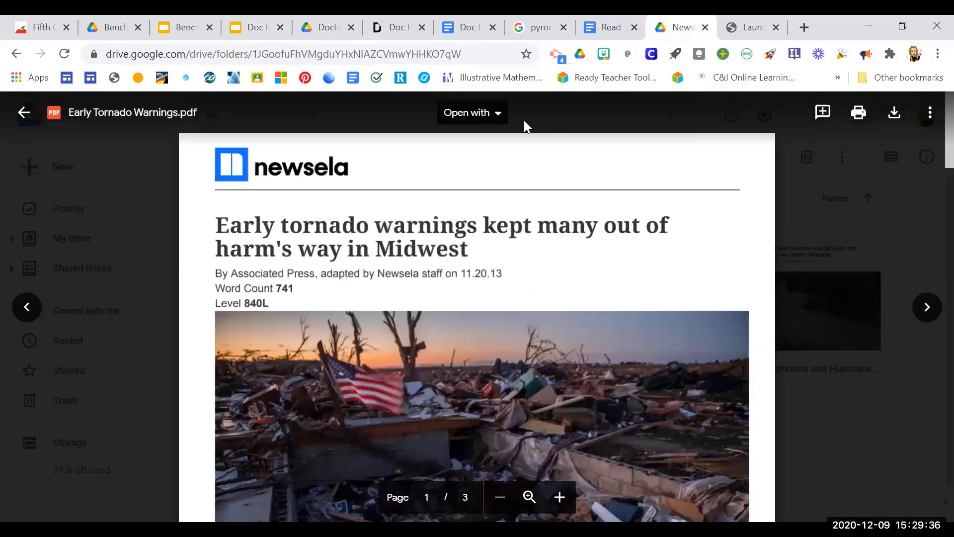
pyautogui.click(499, 114)
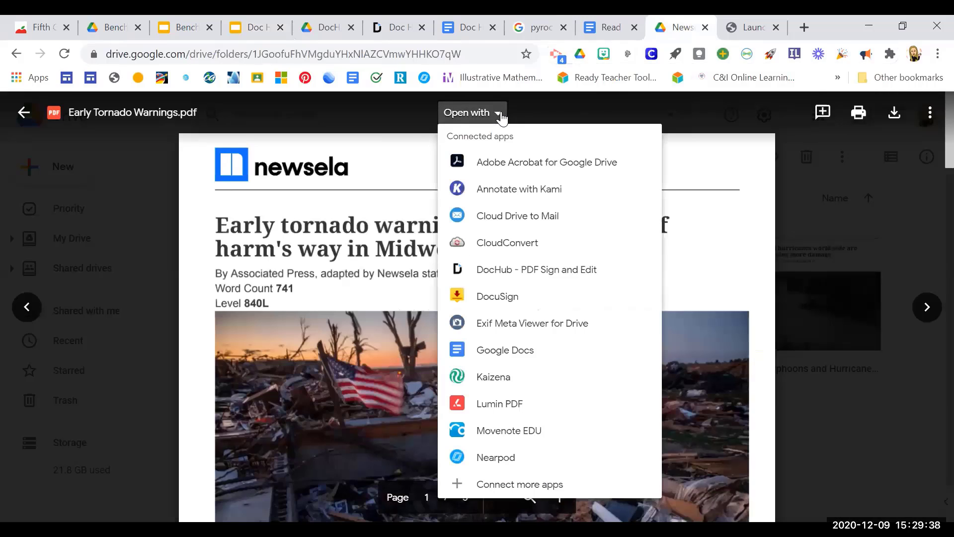
pyautogui.click(506, 272)
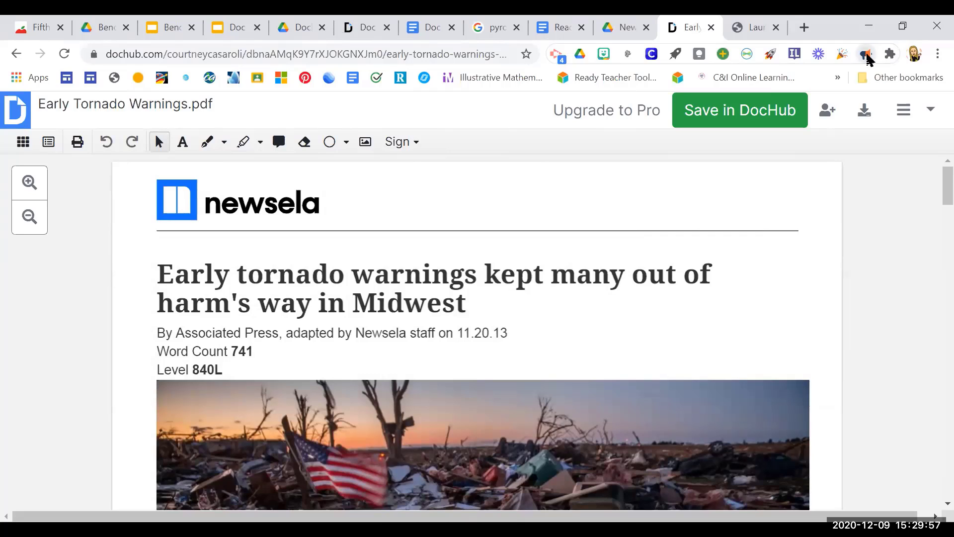
pyautogui.click(868, 54)
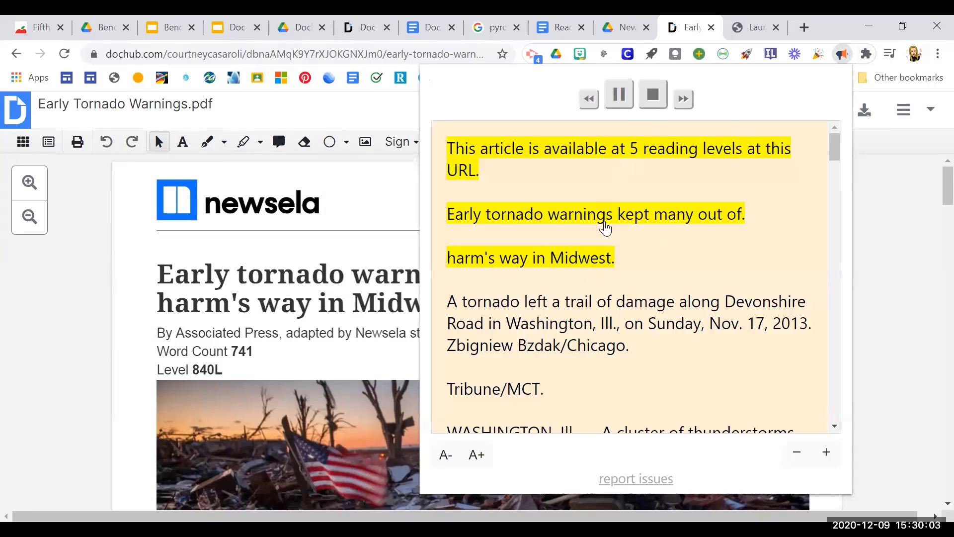
pyautogui.click(653, 95)
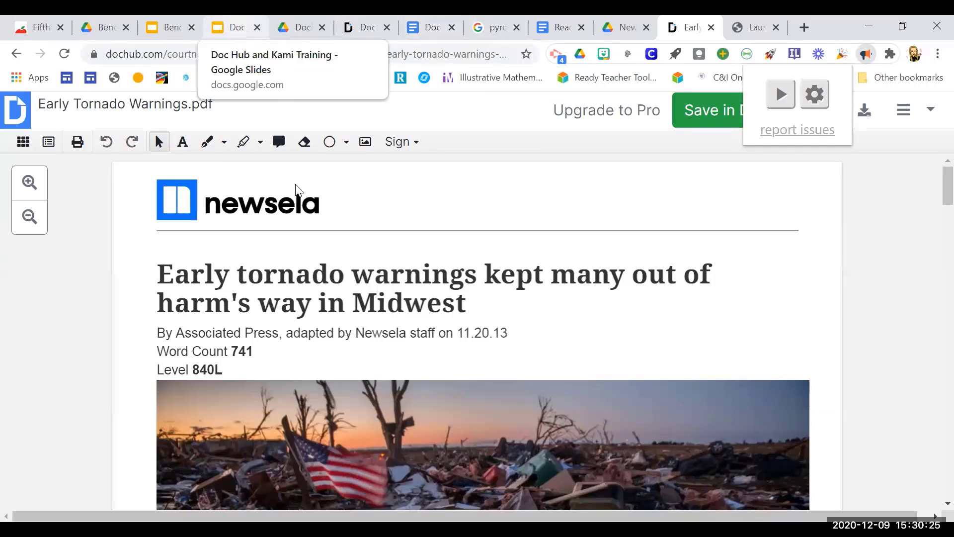
# Return to the "Doc Hub and Kami Training" presentation in Google Slides and show slide 24, "Export".
pyautogui.click(236, 28)
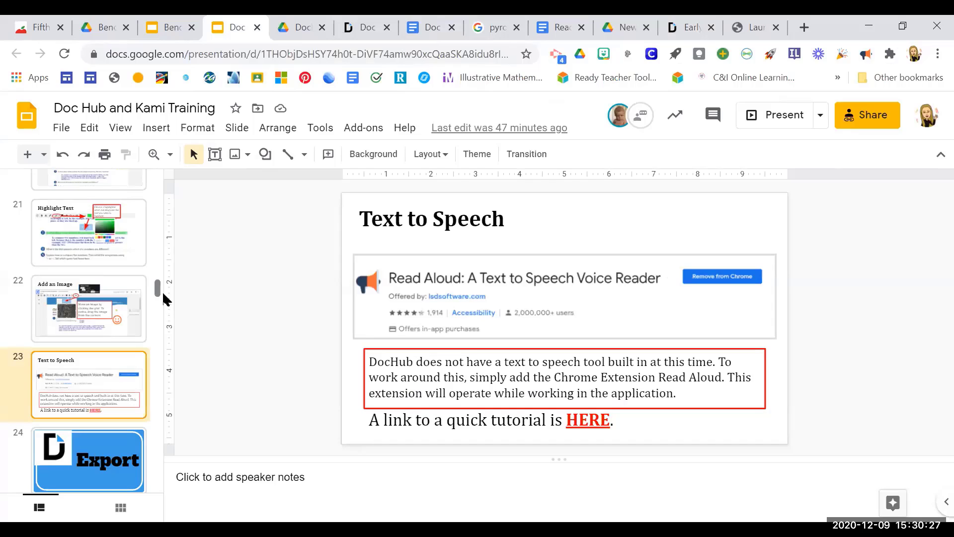
pyautogui.moveTo(158, 289); pyautogui.dragTo(158, 303)
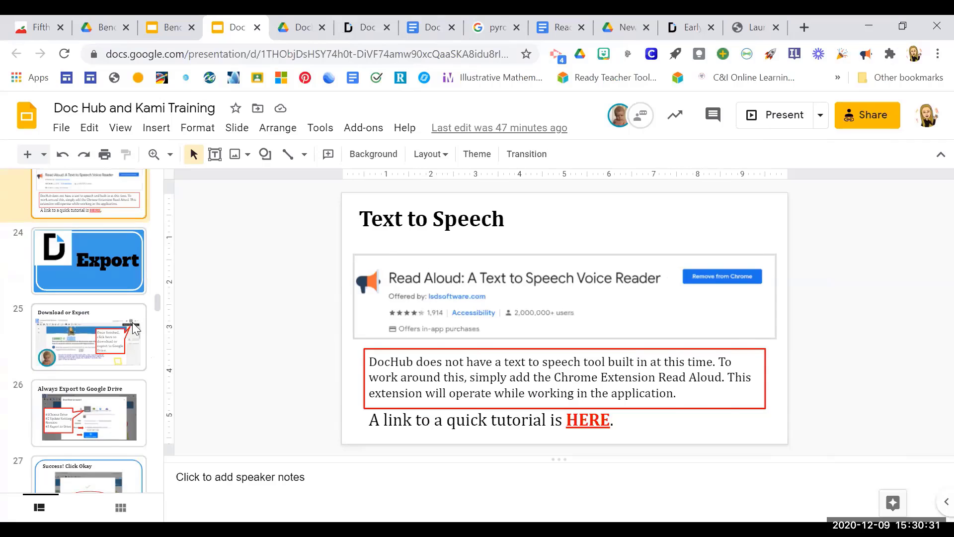
pyautogui.click(104, 282)
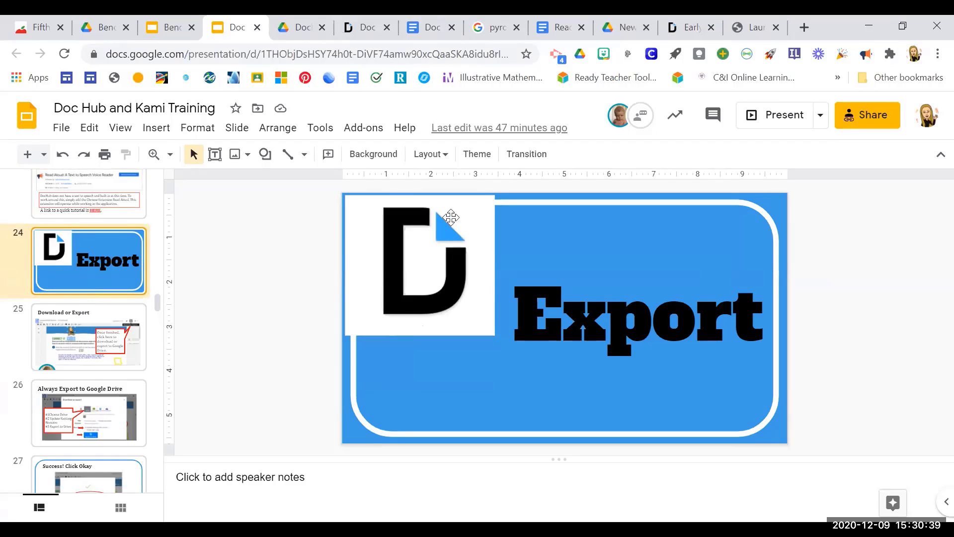
# Export the "Doc Hub Work Page 12/9" worksheet from DocHub to Google Drive with "Update existing with revision", and dismiss the completion dialog.
pyautogui.click(364, 29)
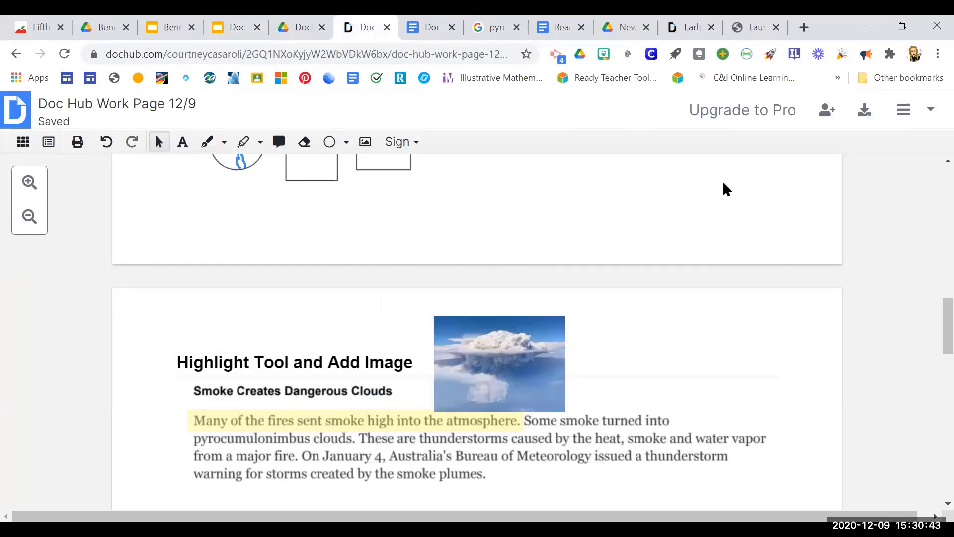
pyautogui.click(864, 117)
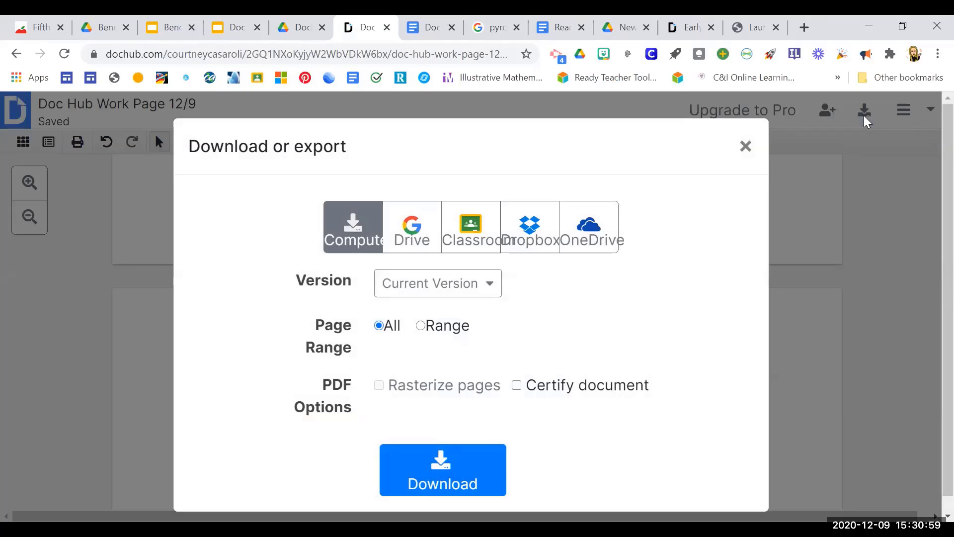
pyautogui.click(416, 239)
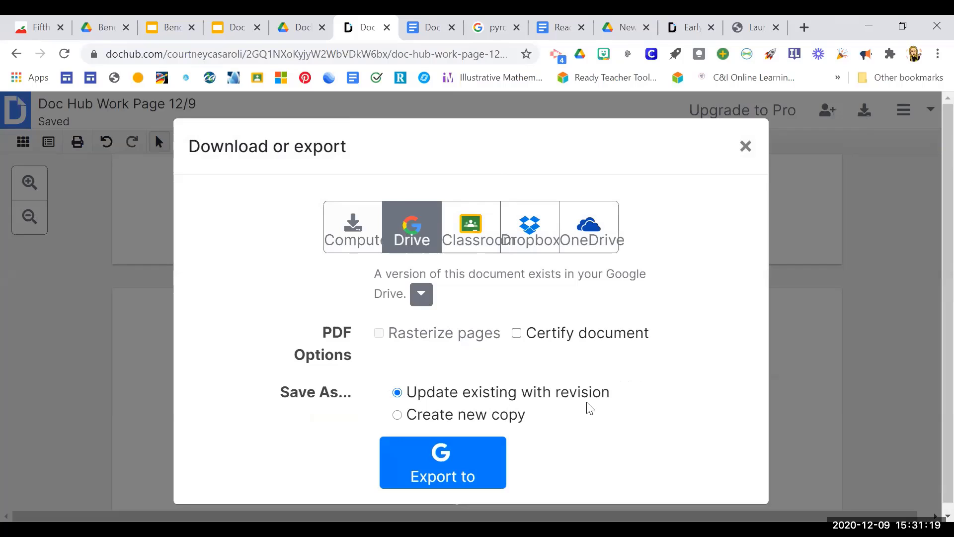
pyautogui.click(507, 447)
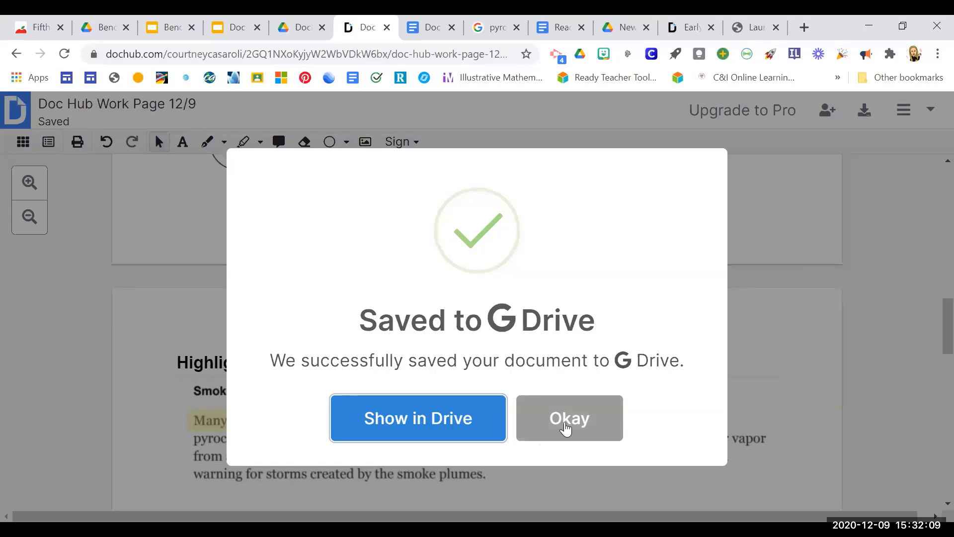
pyautogui.click(567, 423)
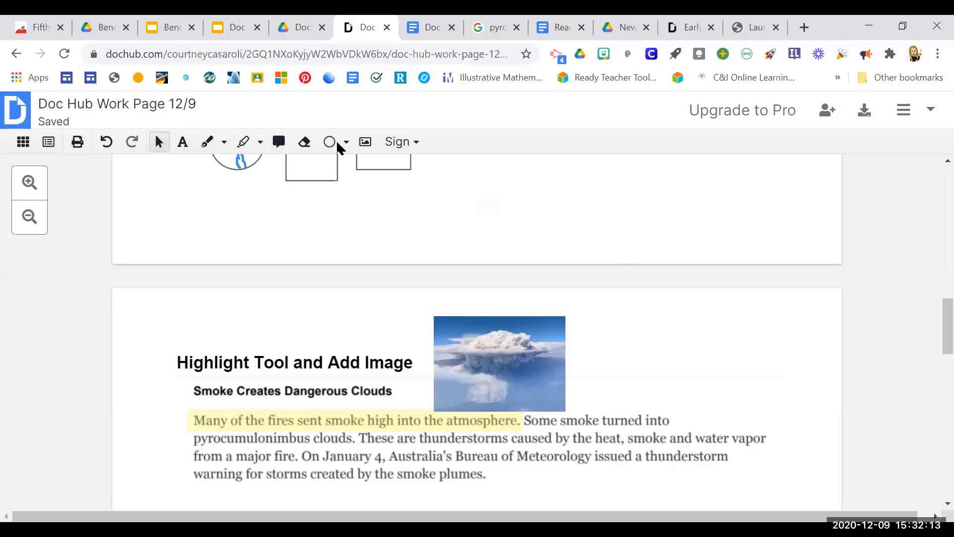
# Return to the "Doc Hub and Kami Training" presentation in Google Slides and show slides 25 and 26 about exporting to Google Drive.
pyautogui.click(232, 29)
pyautogui.click(102, 354)
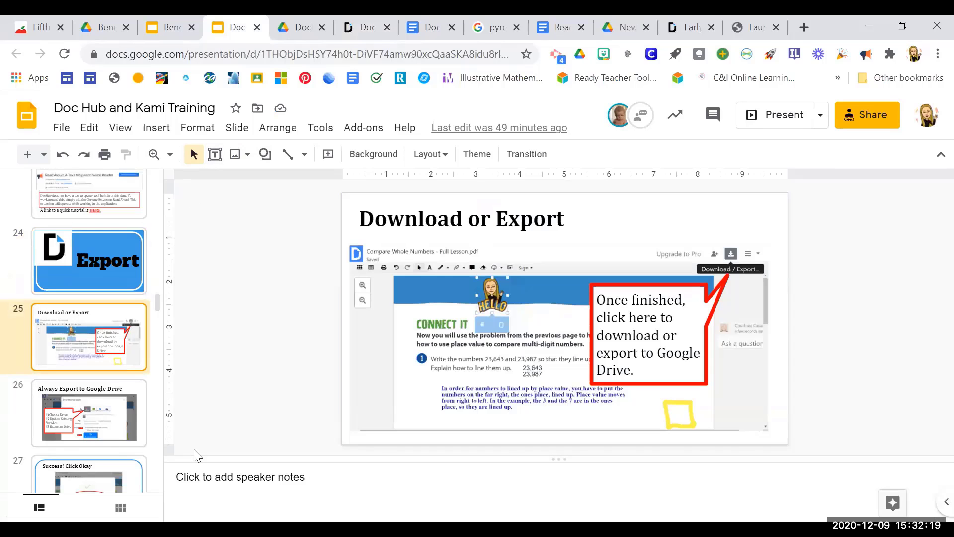
pyautogui.click(114, 427)
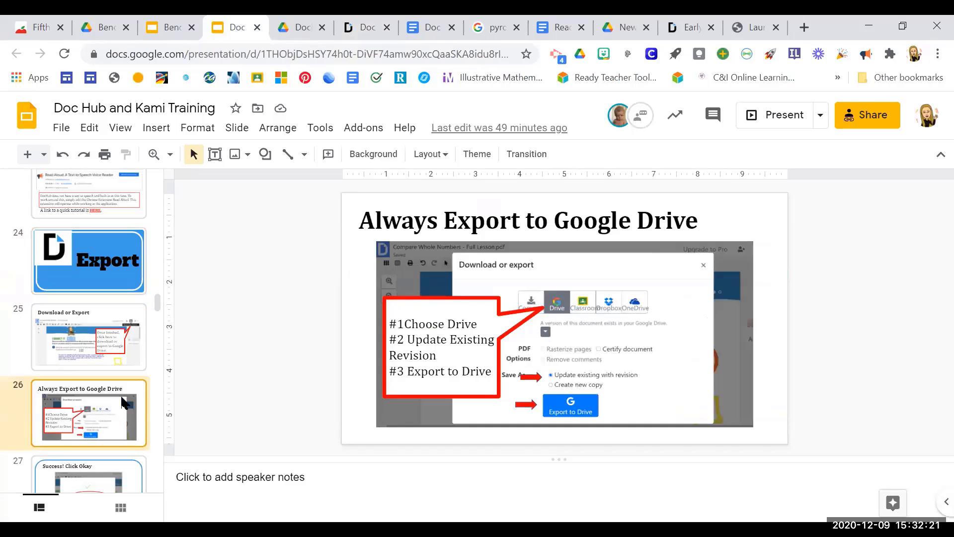
# Show slide 29, "Detailed Student Directions", in the training presentation.
pyautogui.moveTo(158, 301); pyautogui.dragTo(156, 316)
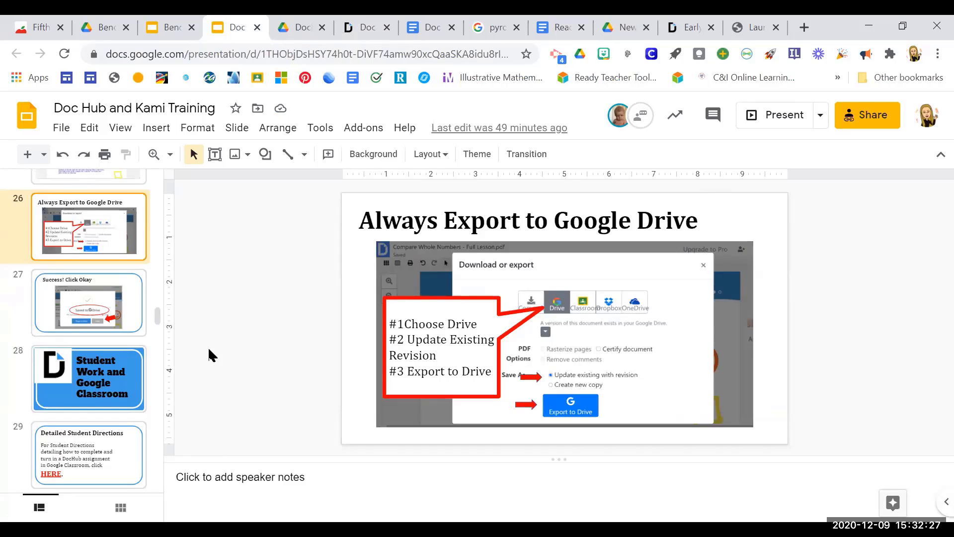
pyautogui.moveTo(155, 314); pyautogui.dragTo(156, 329)
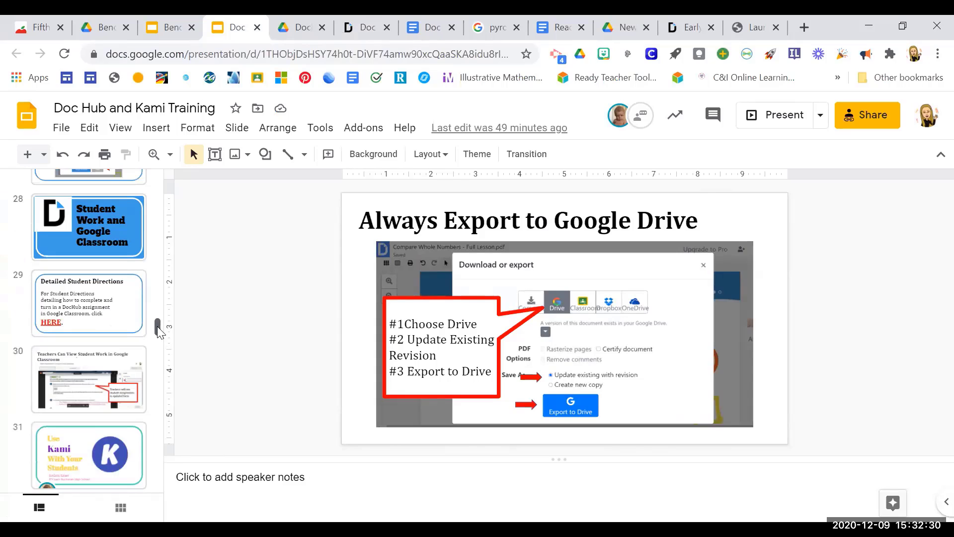
pyautogui.click(124, 314)
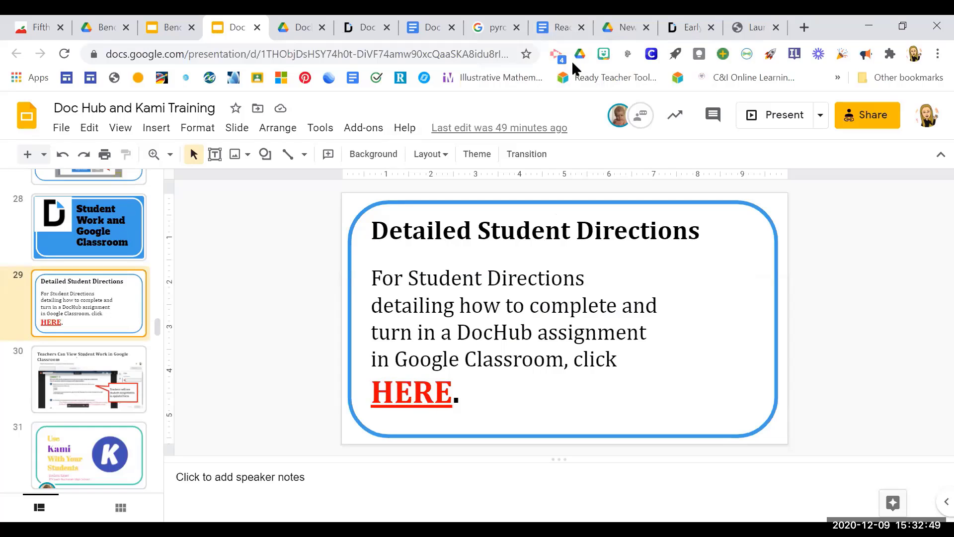
# Switch to the "Doc Hub: Student Export" document in Google Docs and review the student assignment directions from #1 through #6.
pyautogui.click(558, 27)
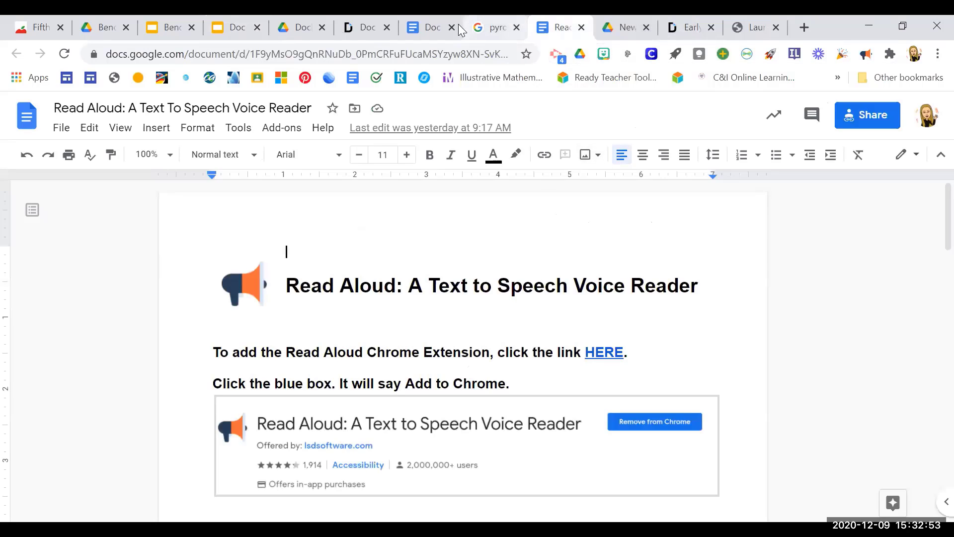
pyautogui.click(432, 28)
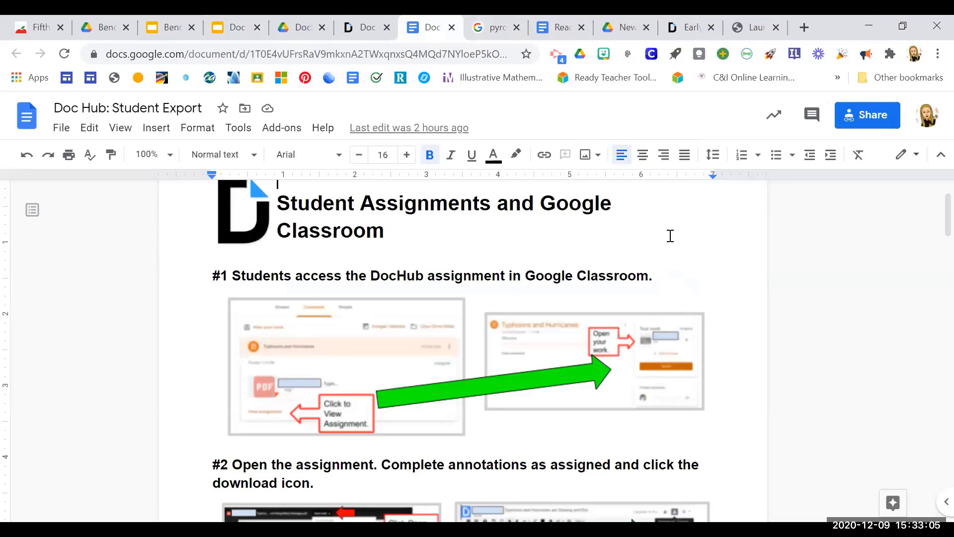
pyautogui.scroll(-3, 670, 236)
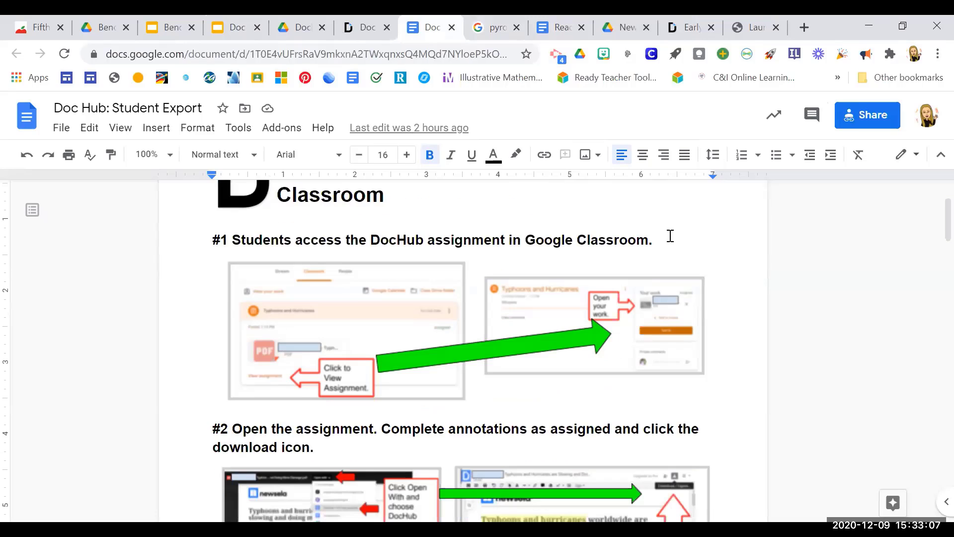
pyautogui.scroll(-3, 670, 236)
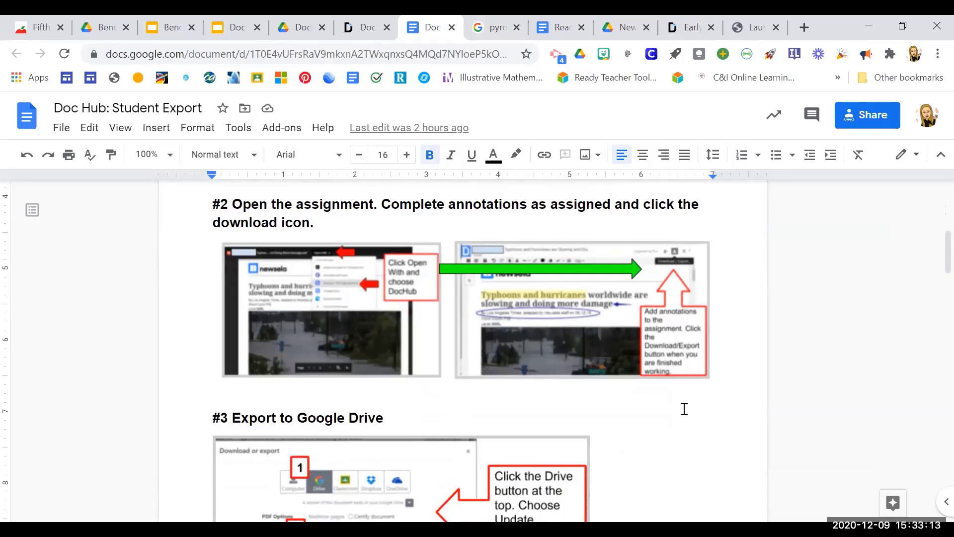
pyautogui.scroll(-6, 683, 408)
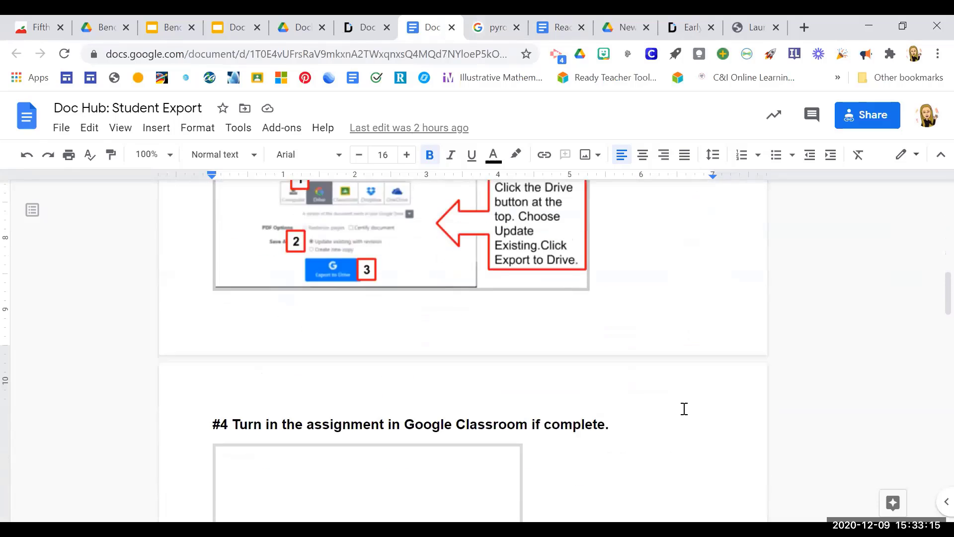
pyautogui.scroll(-8, 684, 409)
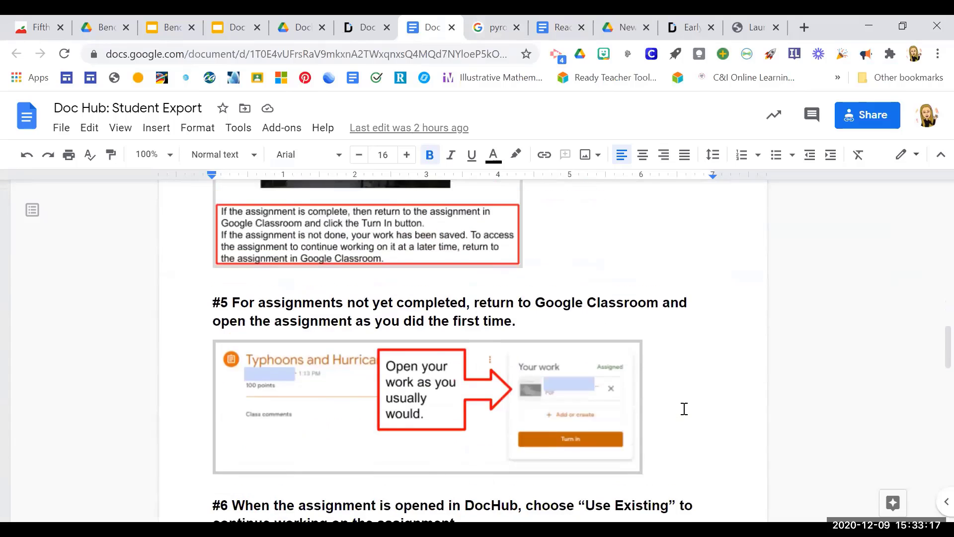
pyautogui.scroll(-2, 684, 409)
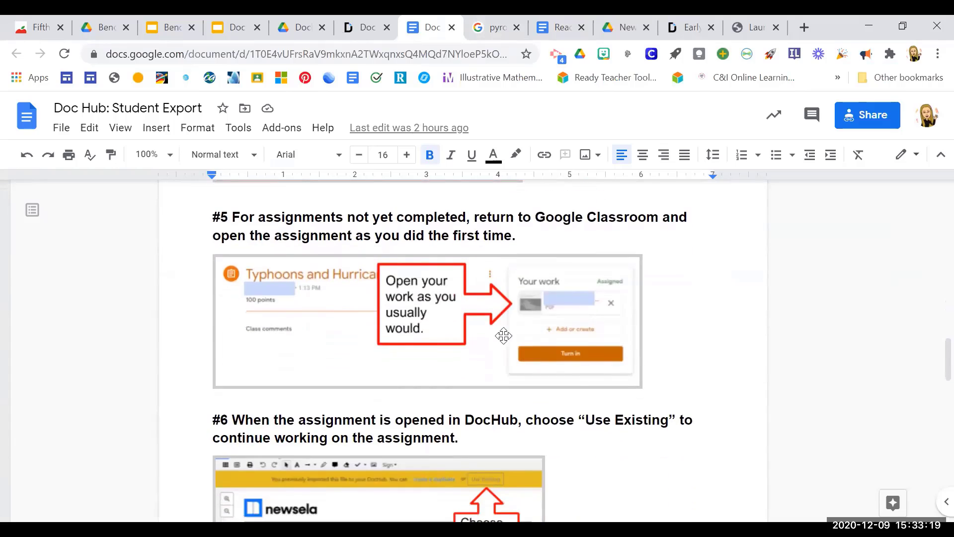
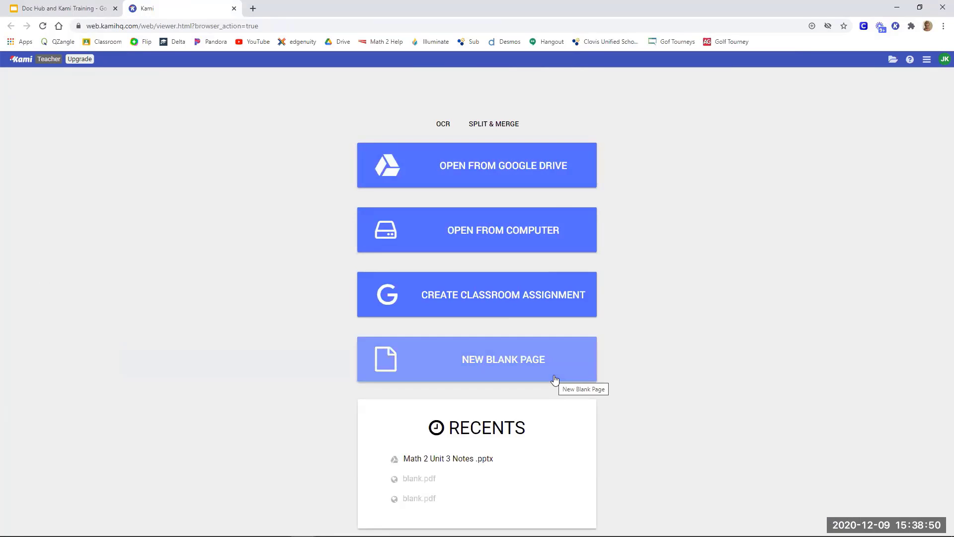
# Check the Create Classroom Assignment option in Kami and dismiss its Teacher Plan upgrade dialog.
pyautogui.click(558, 298)
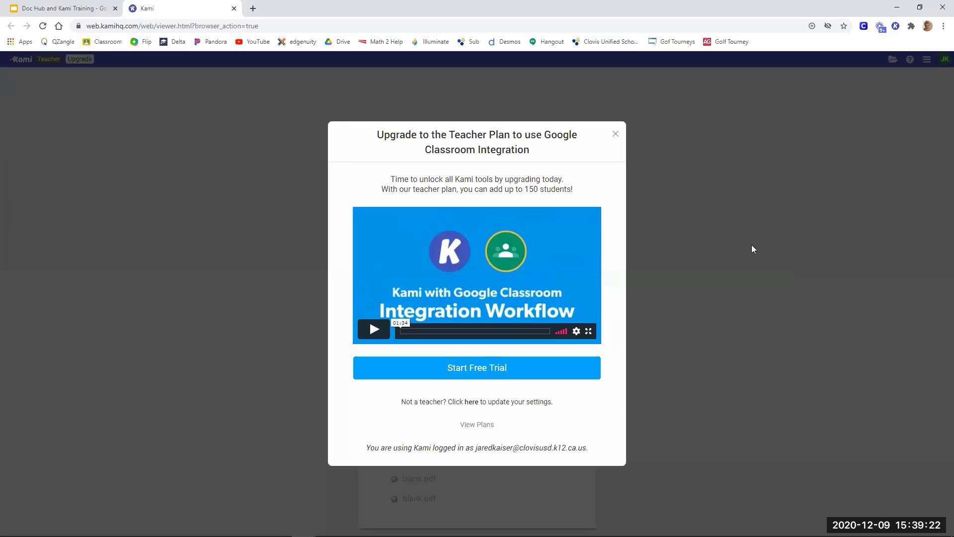
pyautogui.click(617, 135)
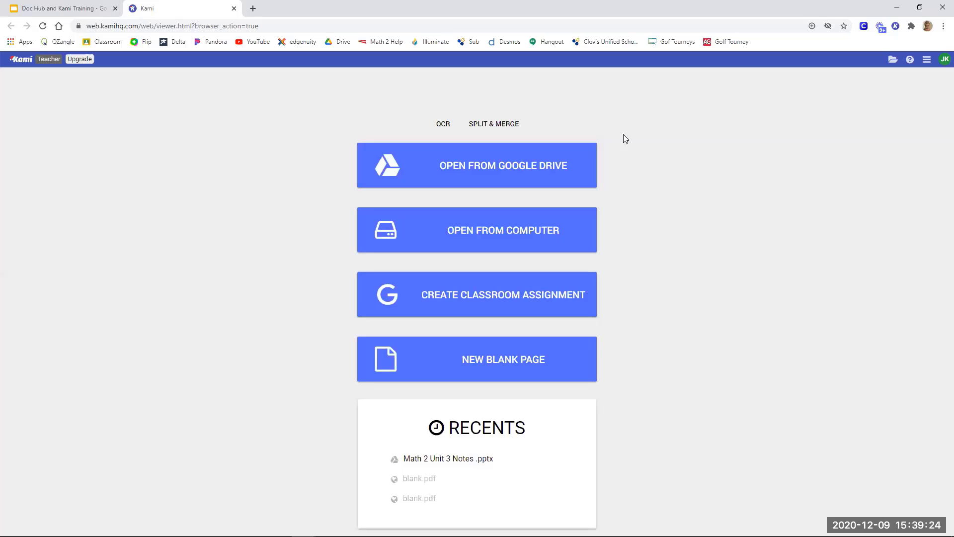
# Open the "Math 2 Unit 3 Notes .pptx" file from the Files section of Google Drive in Kami.
pyautogui.click(418, 175)
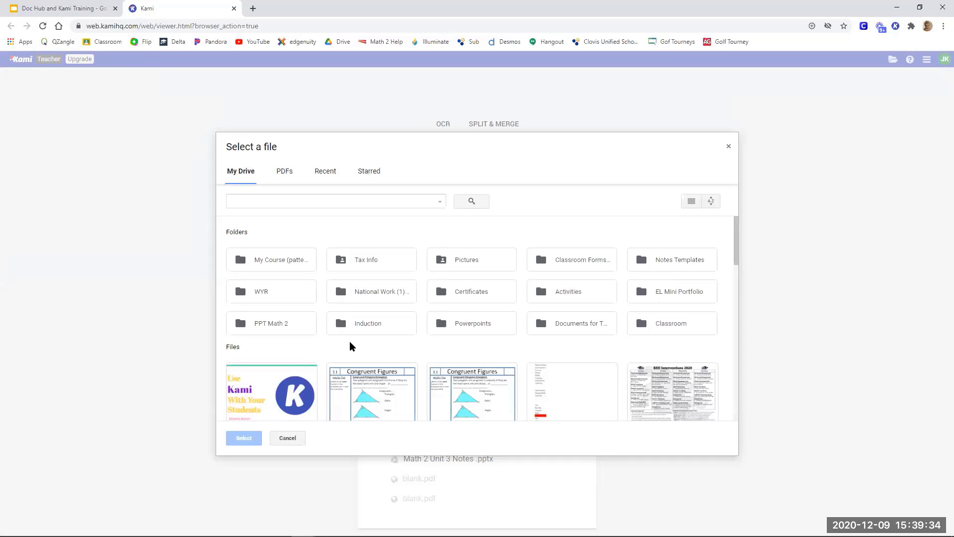
pyautogui.scroll(-1, 313, 304)
pyautogui.scroll(-1, 313, 304)
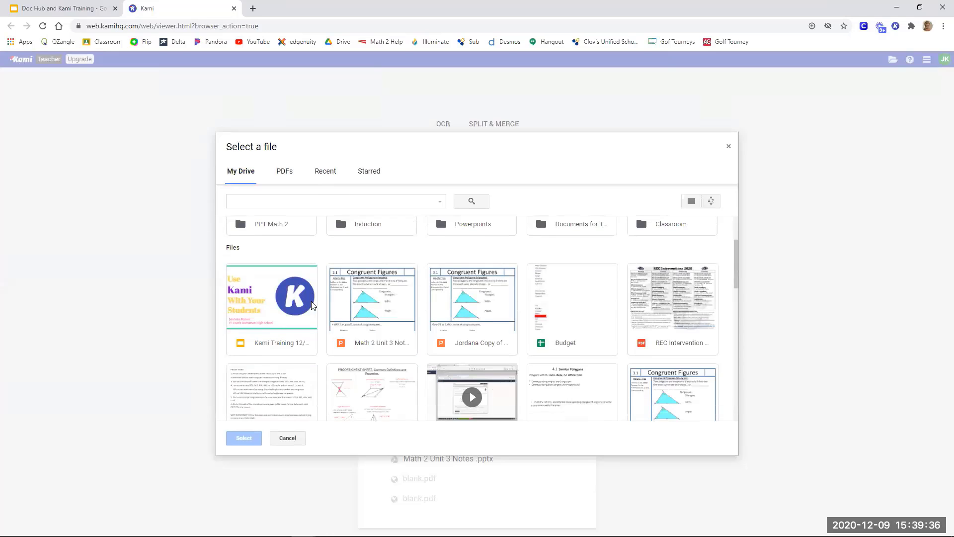
pyautogui.click(381, 330)
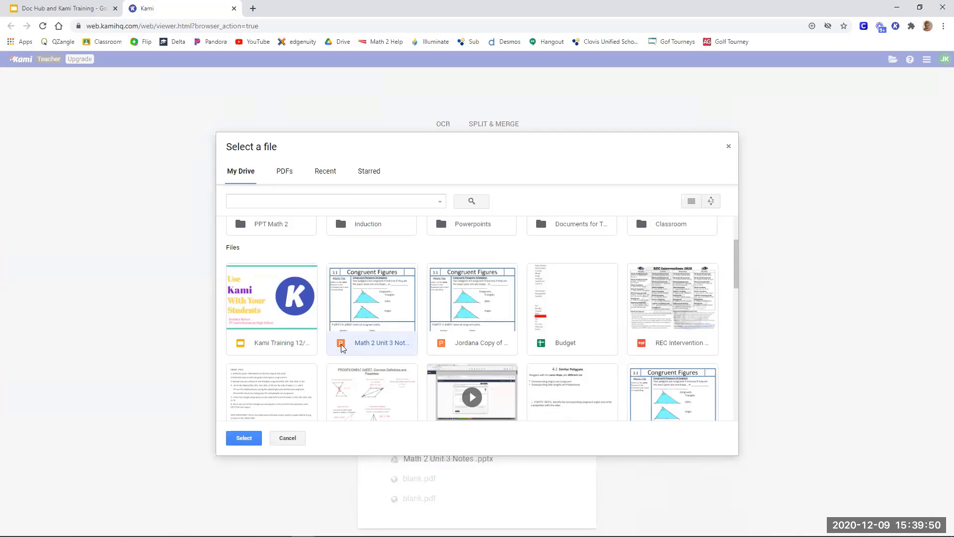
pyautogui.click(240, 436)
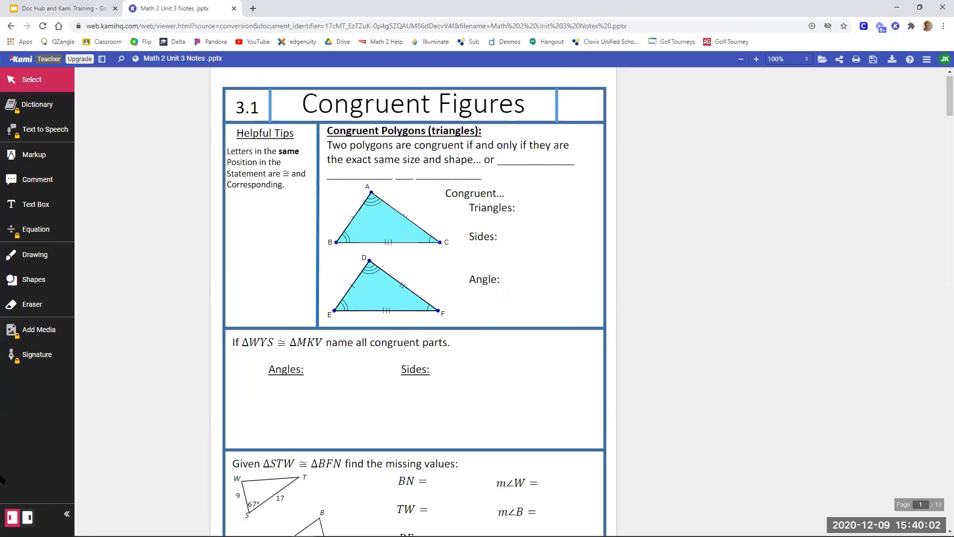
# Look through the pages of the Math 2 Unit 3 notes and return to page 1, Congruent Figures.
pyautogui.scroll(-8, 391, 460)
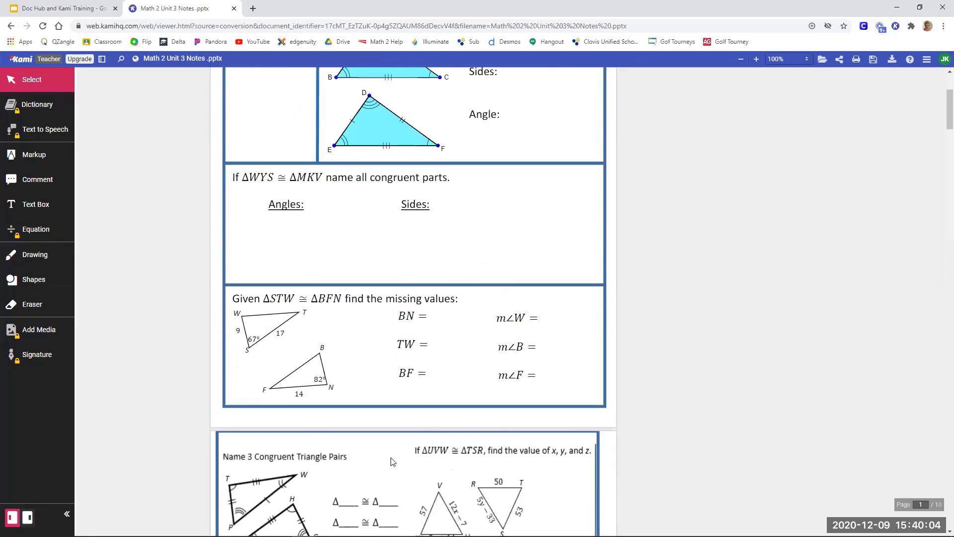
pyautogui.scroll(-8, 390, 462)
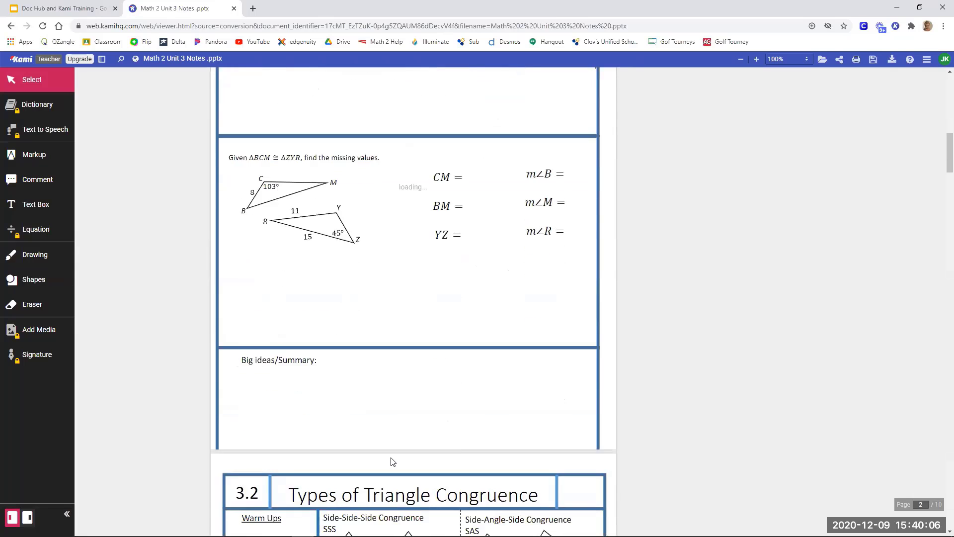
pyautogui.scroll(-8, 393, 461)
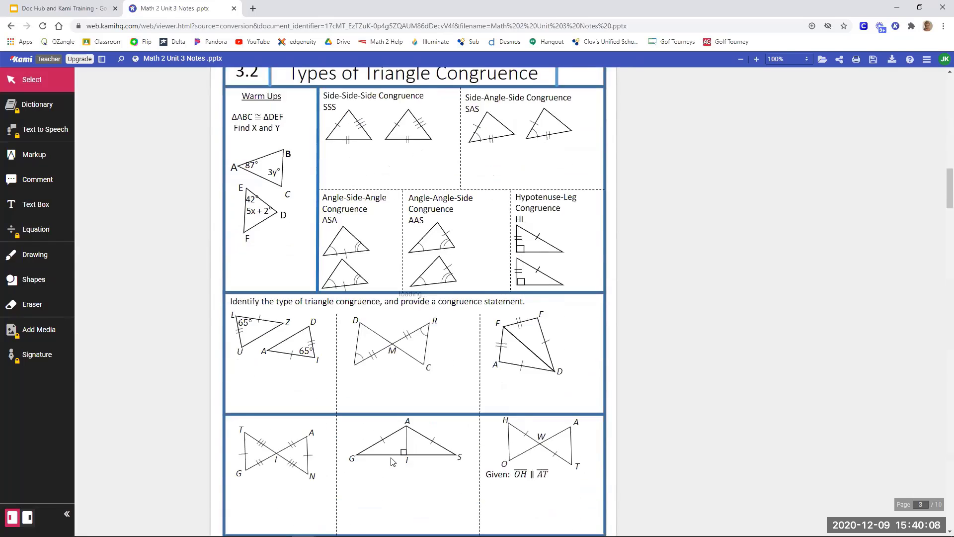
pyautogui.scroll(-8, 393, 461)
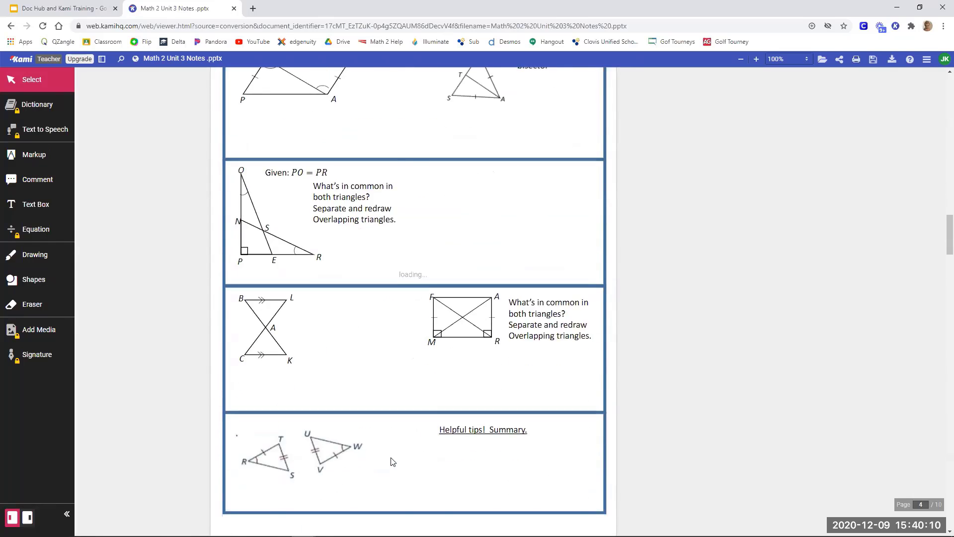
pyautogui.scroll(-10, 393, 461)
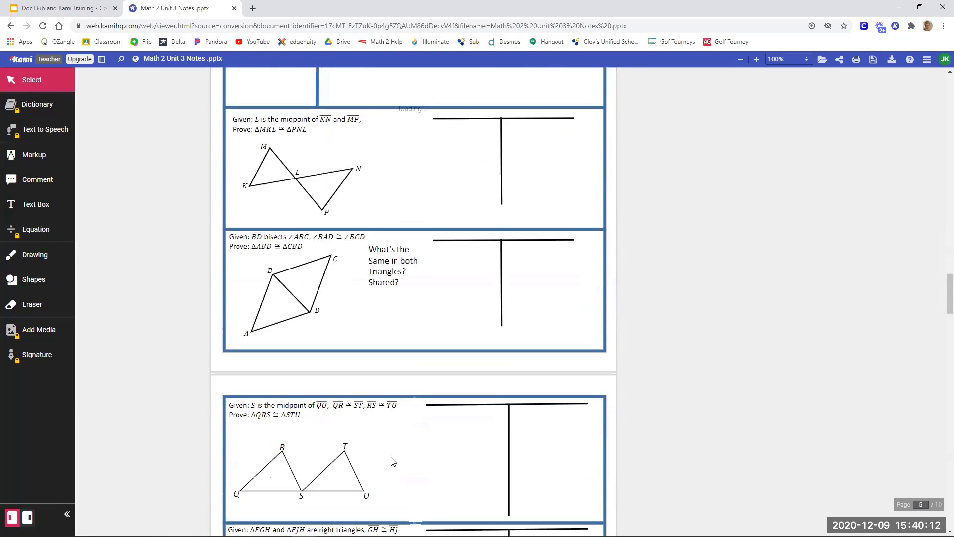
pyautogui.scroll(-5, 393, 461)
pyautogui.scroll(6, 392, 462)
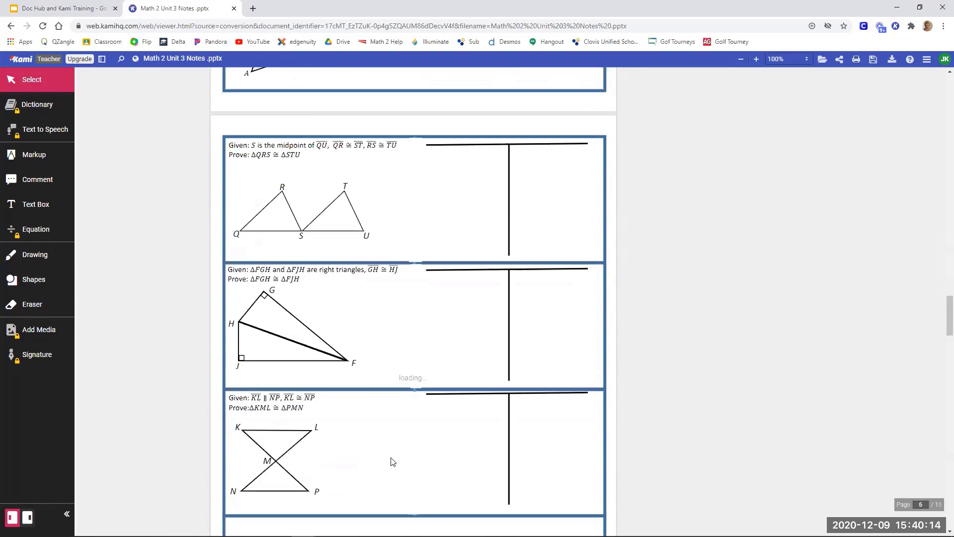
pyautogui.scroll(20, 392, 461)
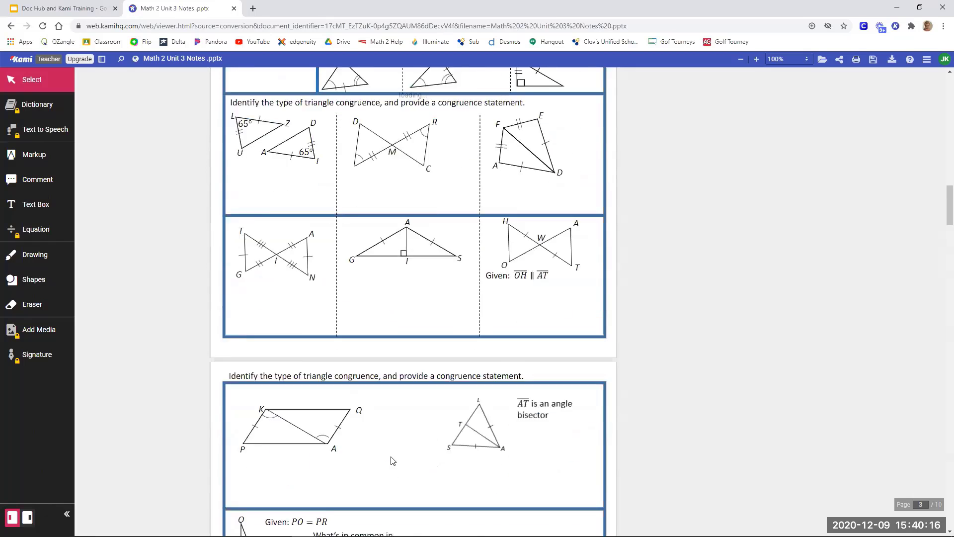
pyautogui.scroll(15, 393, 461)
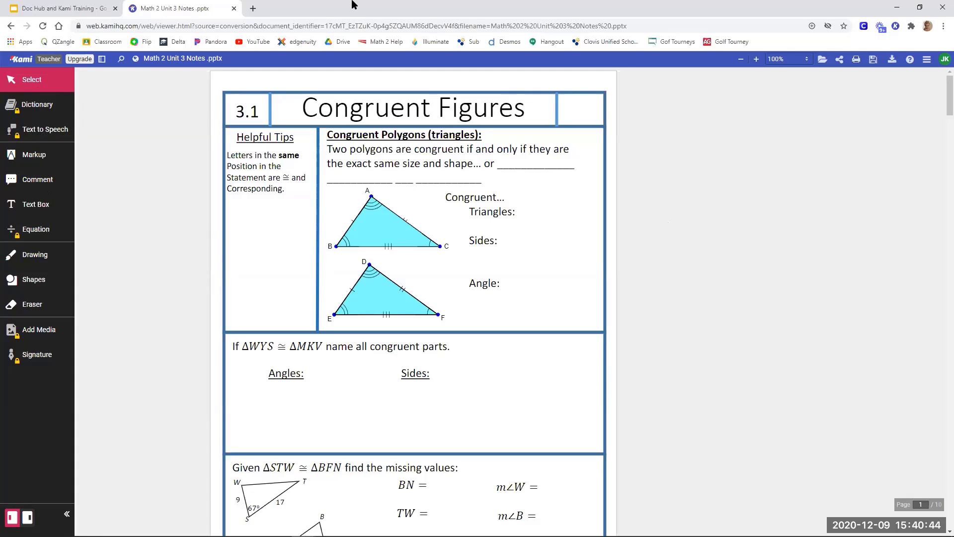
# Launch Kami again from a new browser tab and open the "Assignment" PDF from the computer's Desktop.
pyautogui.click(253, 9)
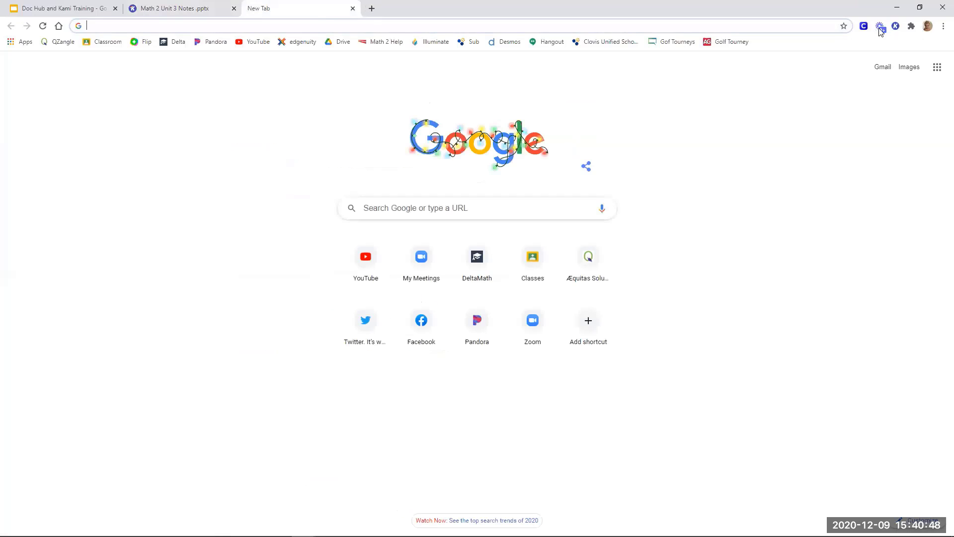
pyautogui.click(896, 26)
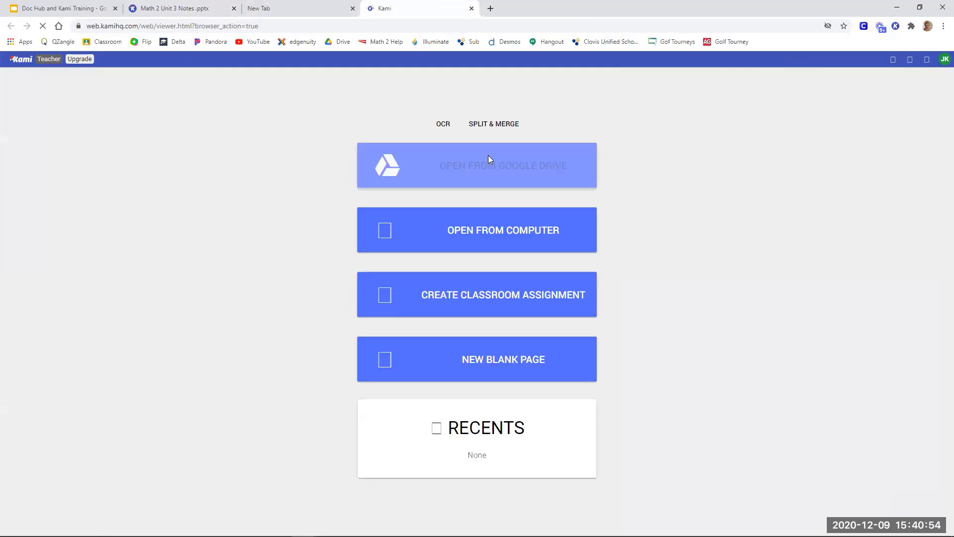
pyautogui.click(480, 228)
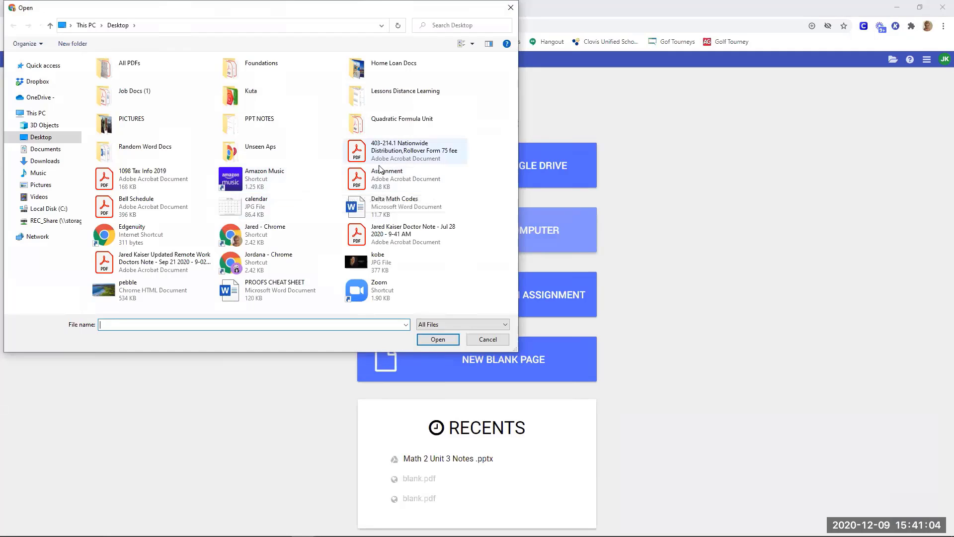
pyautogui.click(391, 180)
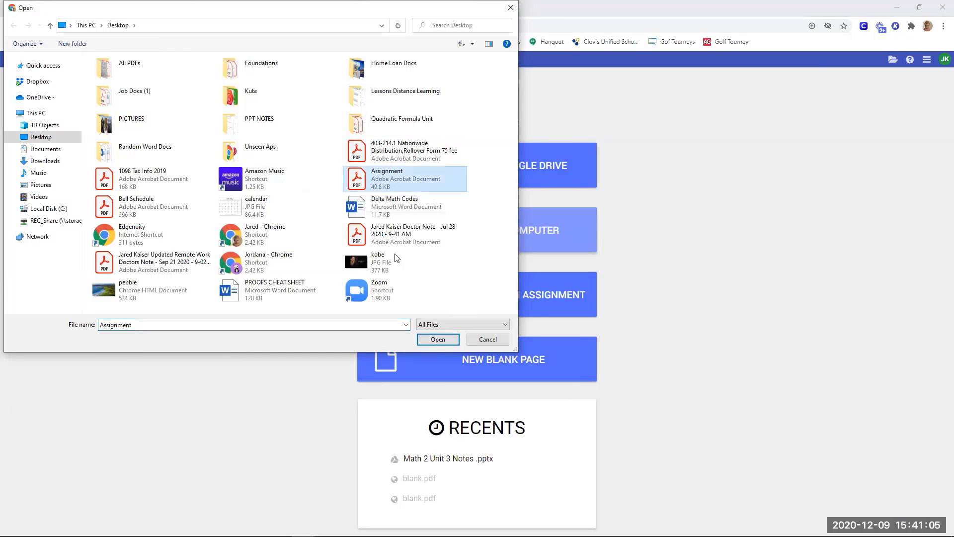
pyautogui.click(443, 338)
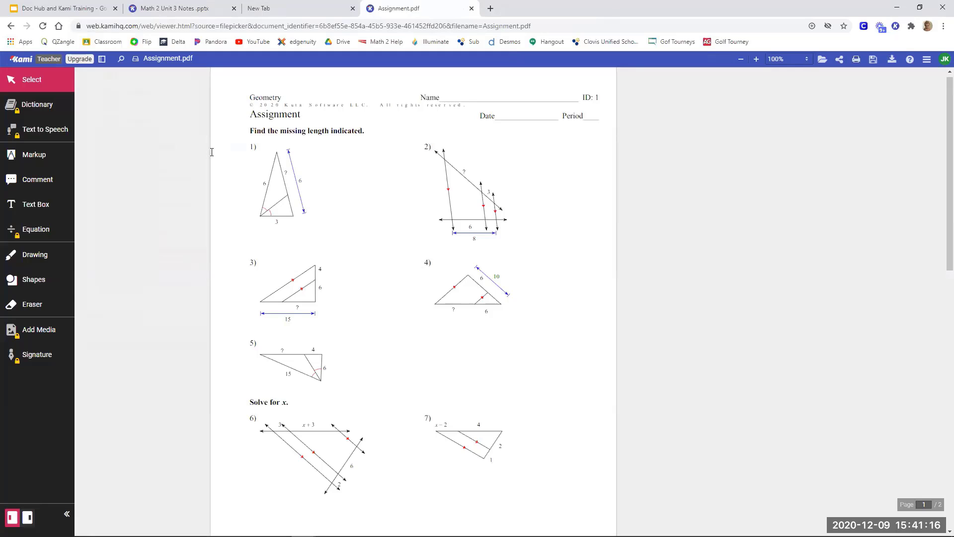
# Launch another Kami start page from the empty browser tab and open the New Blank Page settings.
pyautogui.click(185, 6)
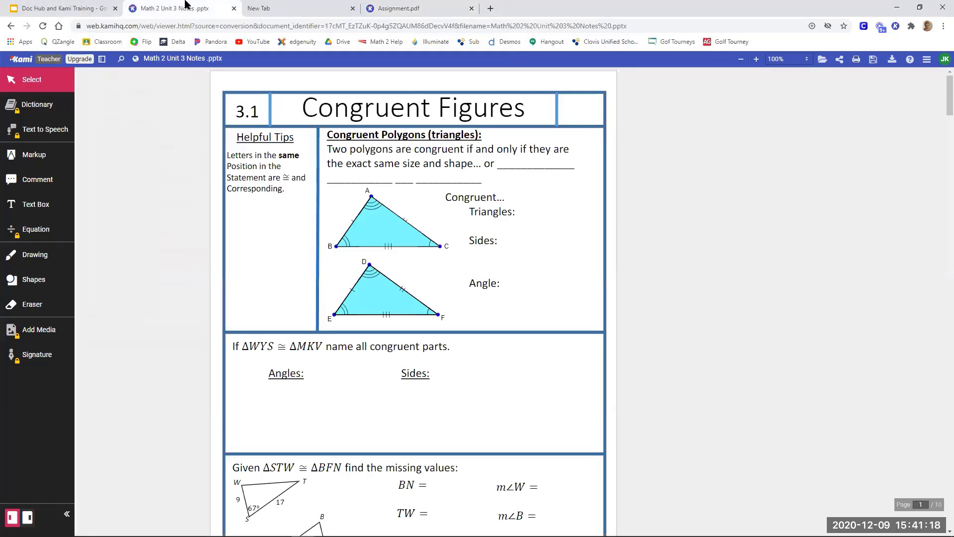
pyautogui.click(292, 10)
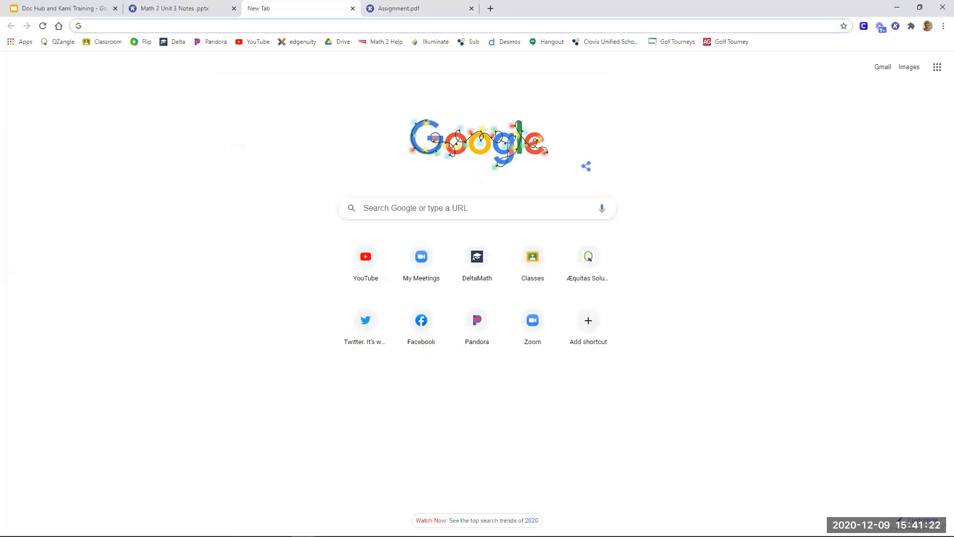
pyautogui.click(895, 26)
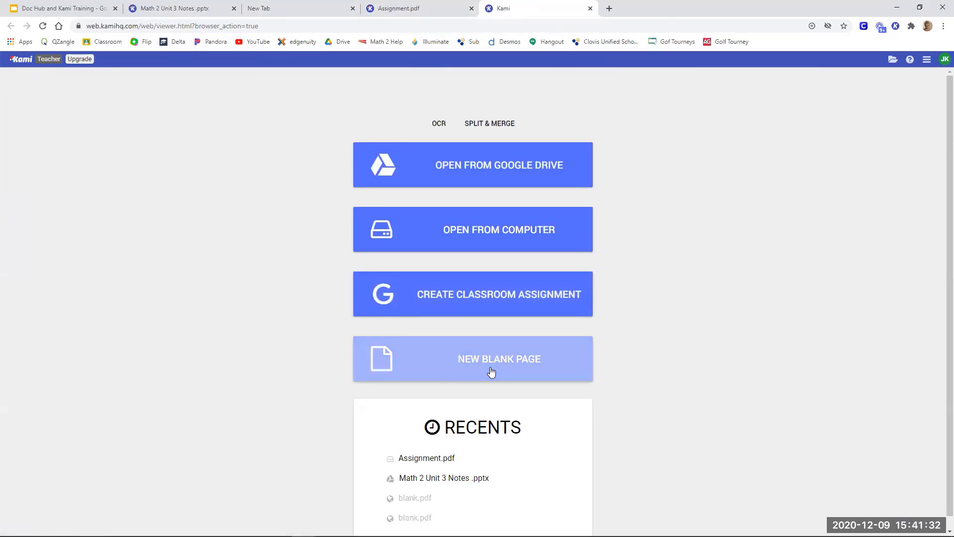
pyautogui.click(491, 372)
# Preview the Lined Page, Grid Page and Music Sheet page types for the new page.
pyautogui.click(479, 316)
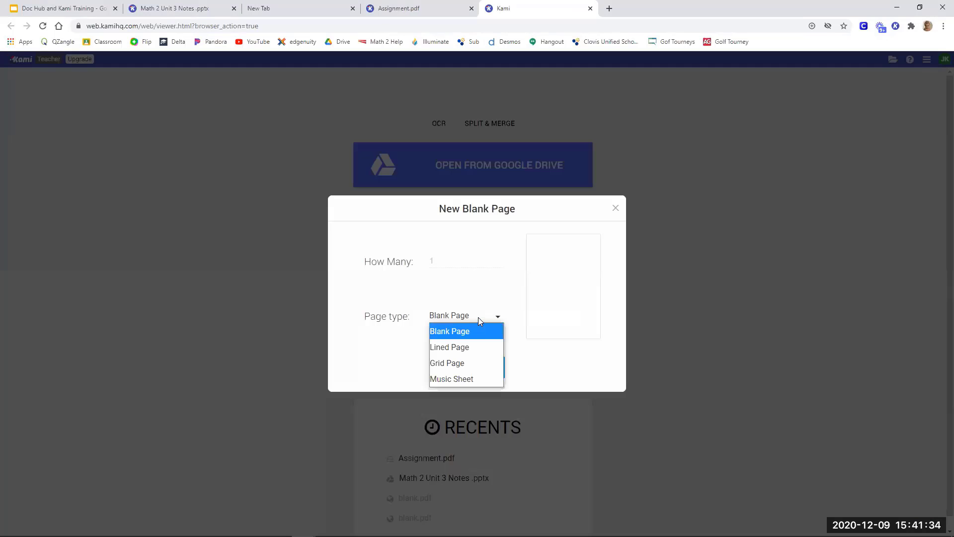
pyautogui.click(470, 347)
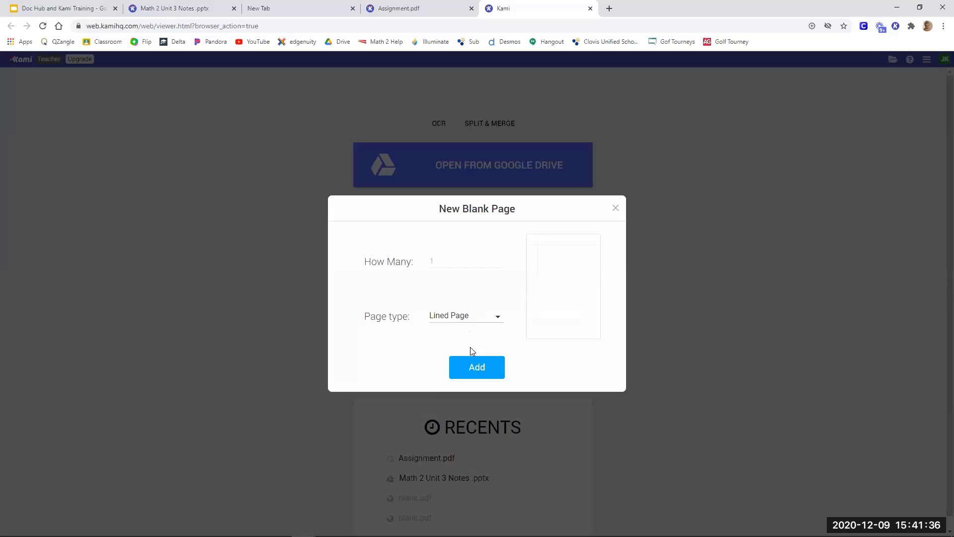
pyautogui.click(476, 321)
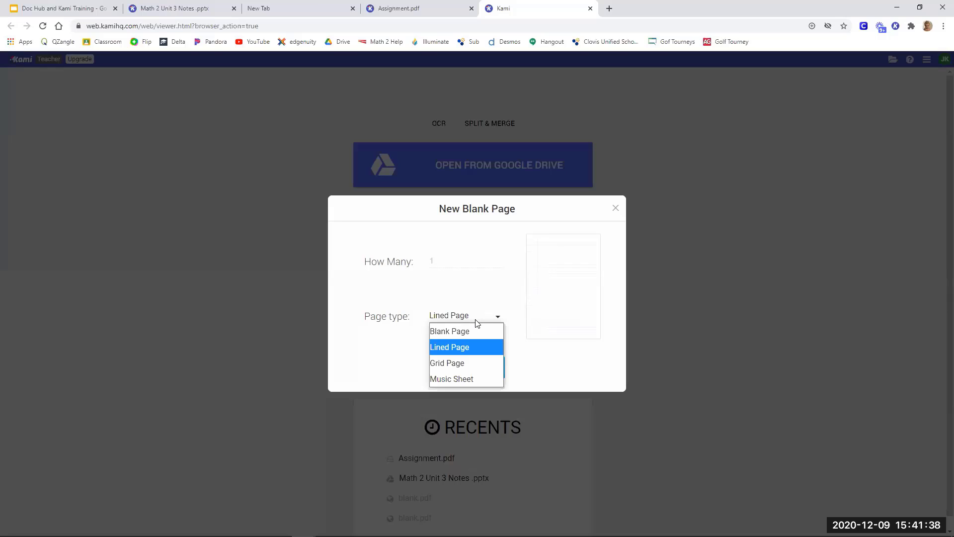
pyautogui.click(460, 370)
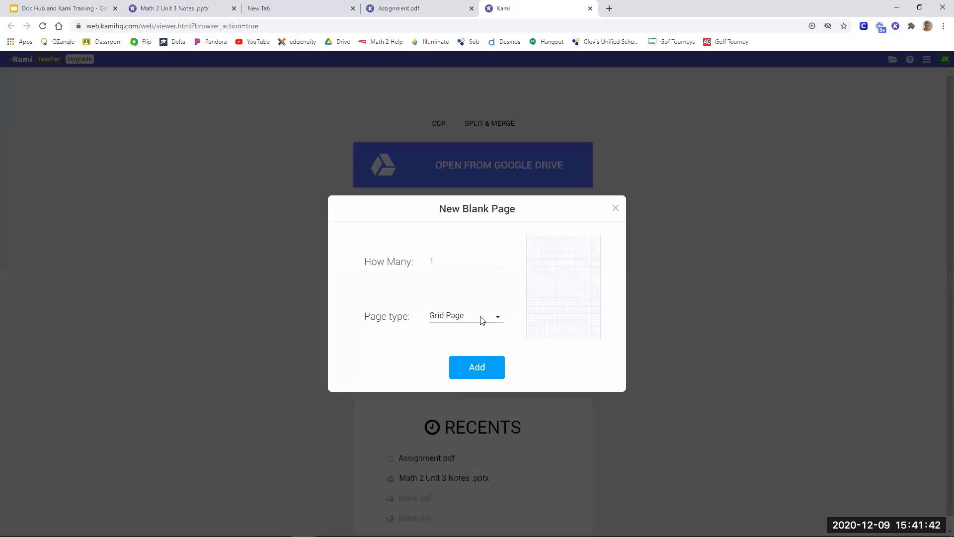
pyautogui.click(482, 317)
pyautogui.click(453, 380)
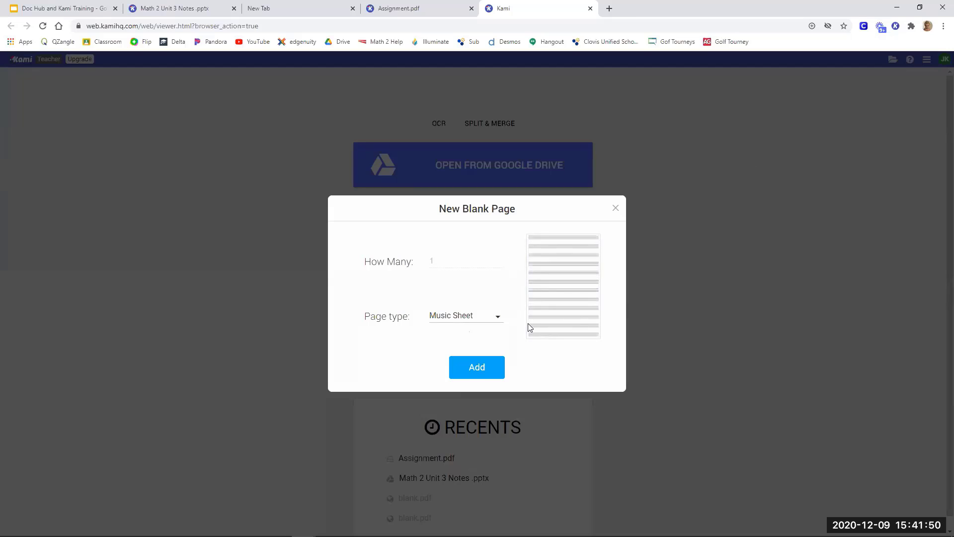
# Set the page type to Blank Page and create the new one-page document.
pyautogui.click(450, 319)
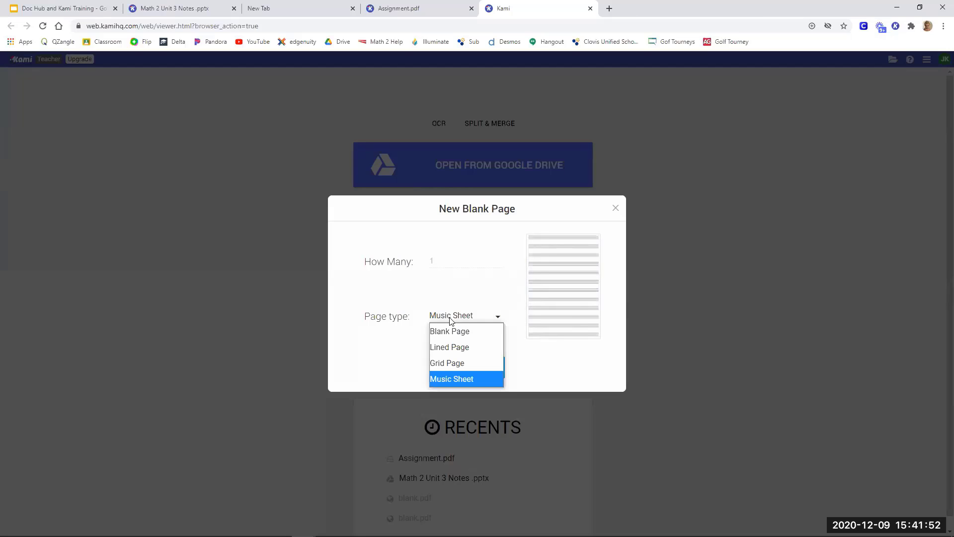
pyautogui.click(446, 332)
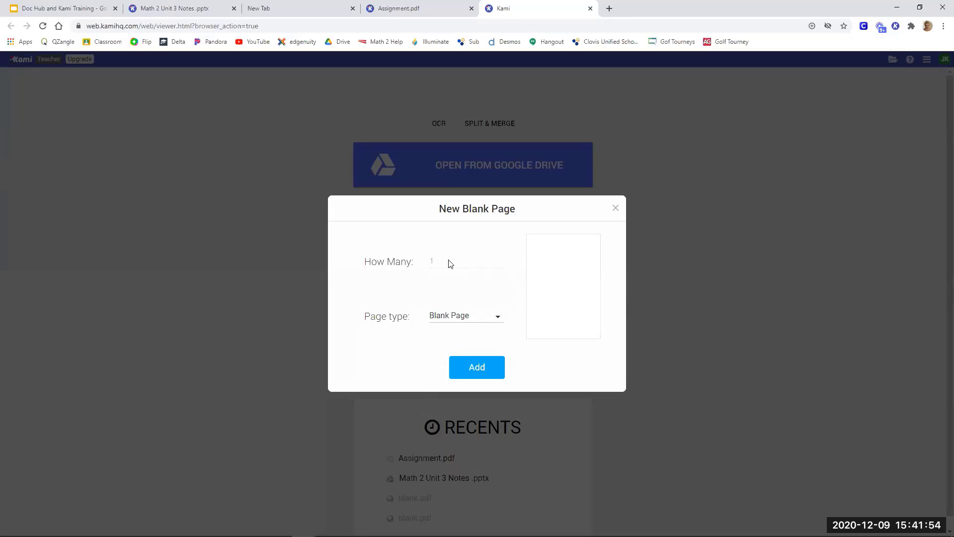
pyautogui.click(498, 378)
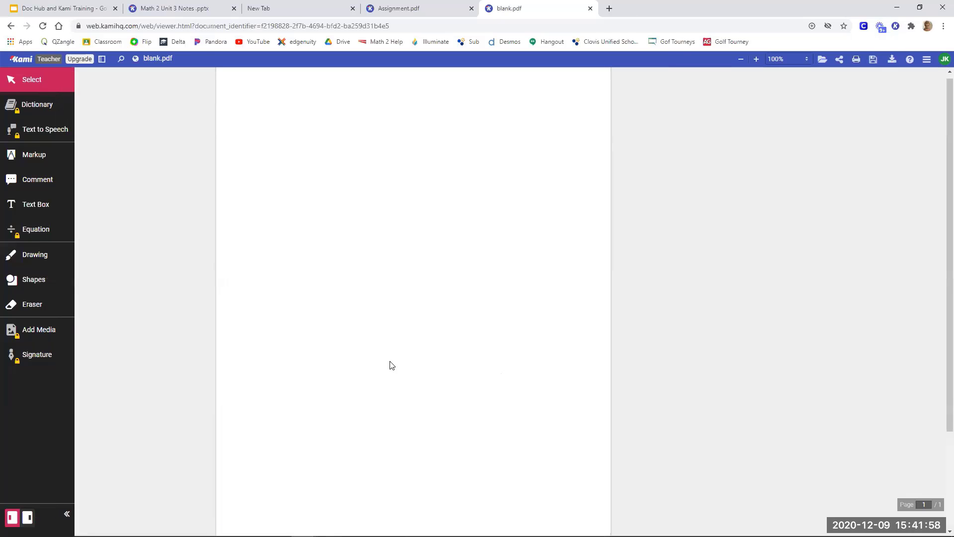
# Place an empty text box in the upper middle of the blank page and enlarge it to a wide rectangle.
pyautogui.click(35, 203)
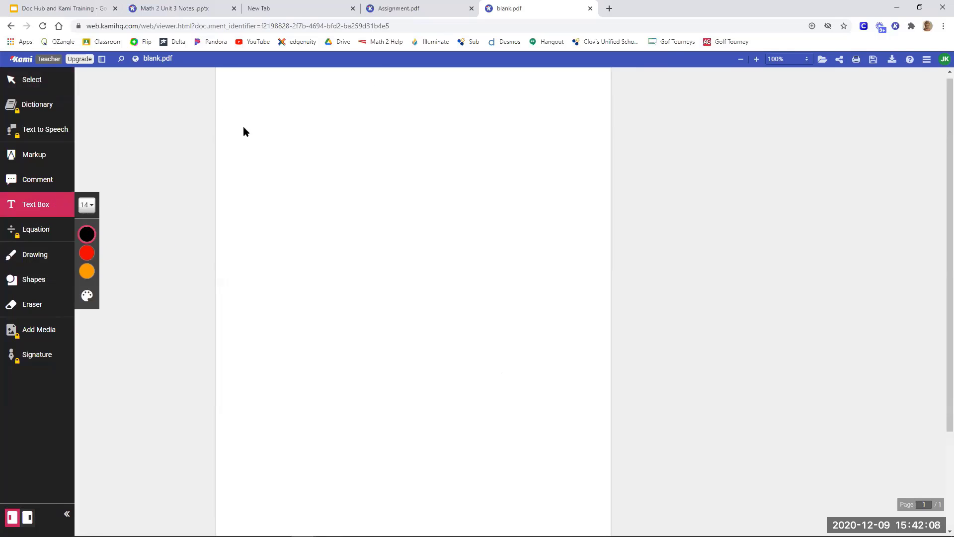
pyautogui.click(370, 158)
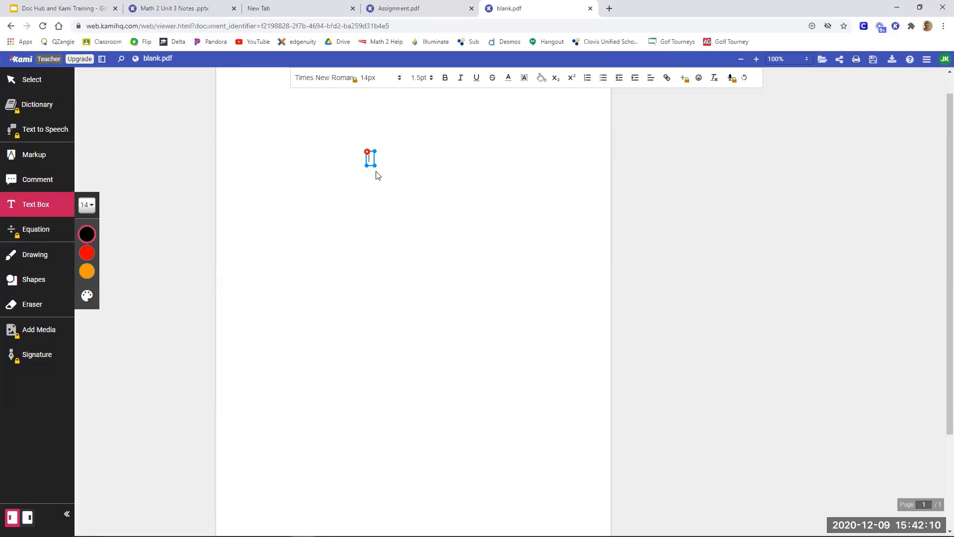
pyautogui.moveTo(376, 166); pyautogui.dragTo(467, 213)
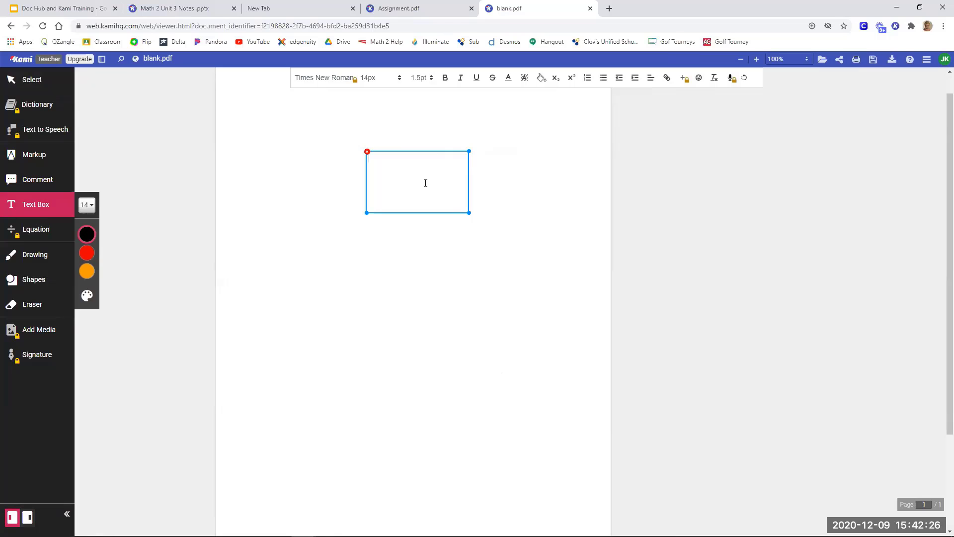
# Switch back to the "Math 2 Unit 3 Notes .pptx" document.
pyautogui.click(171, 9)
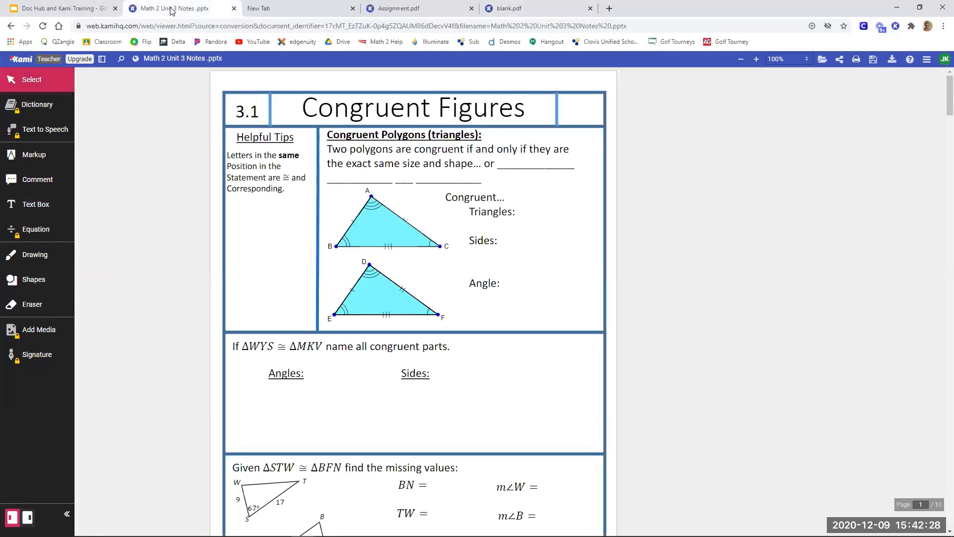